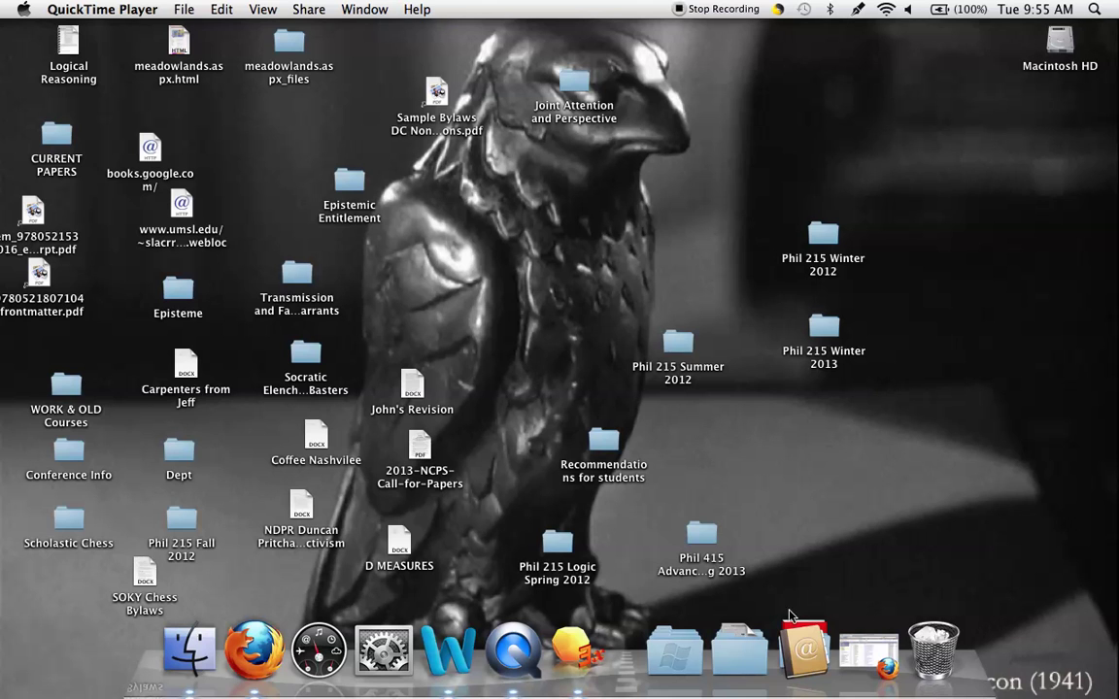
# Find Tarski's World in the LPL Software folder under Language, Proof and Logic in Applications, and bring up the Tarski's World program.
pyautogui.click(804, 649)
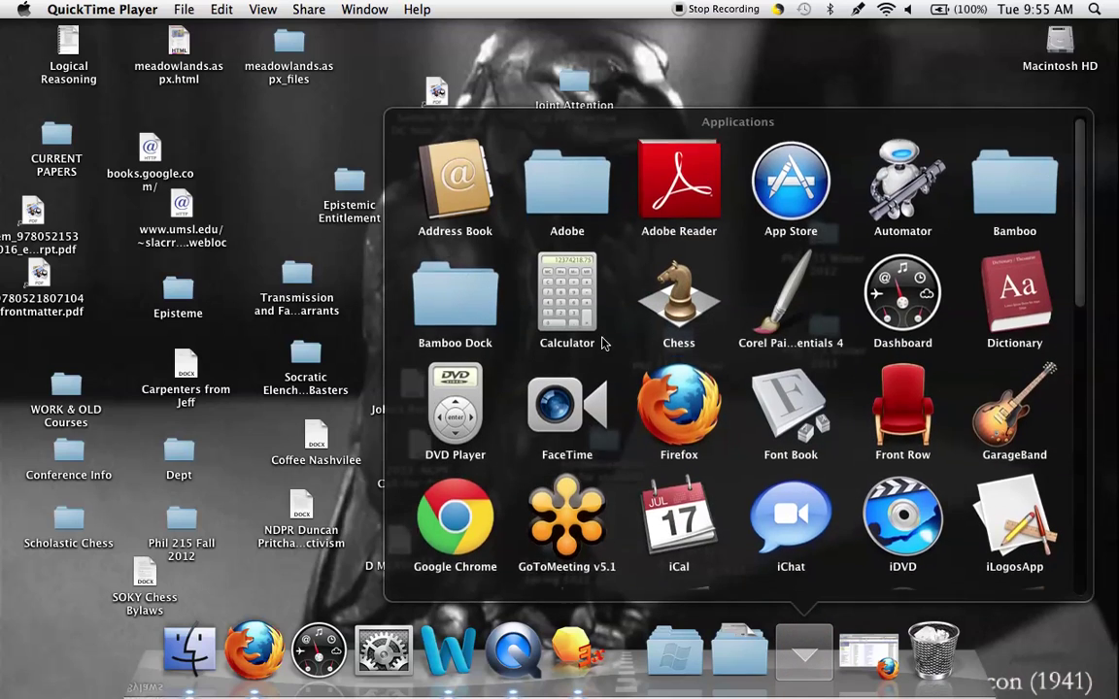
pyautogui.scroll(-10, 602, 342)
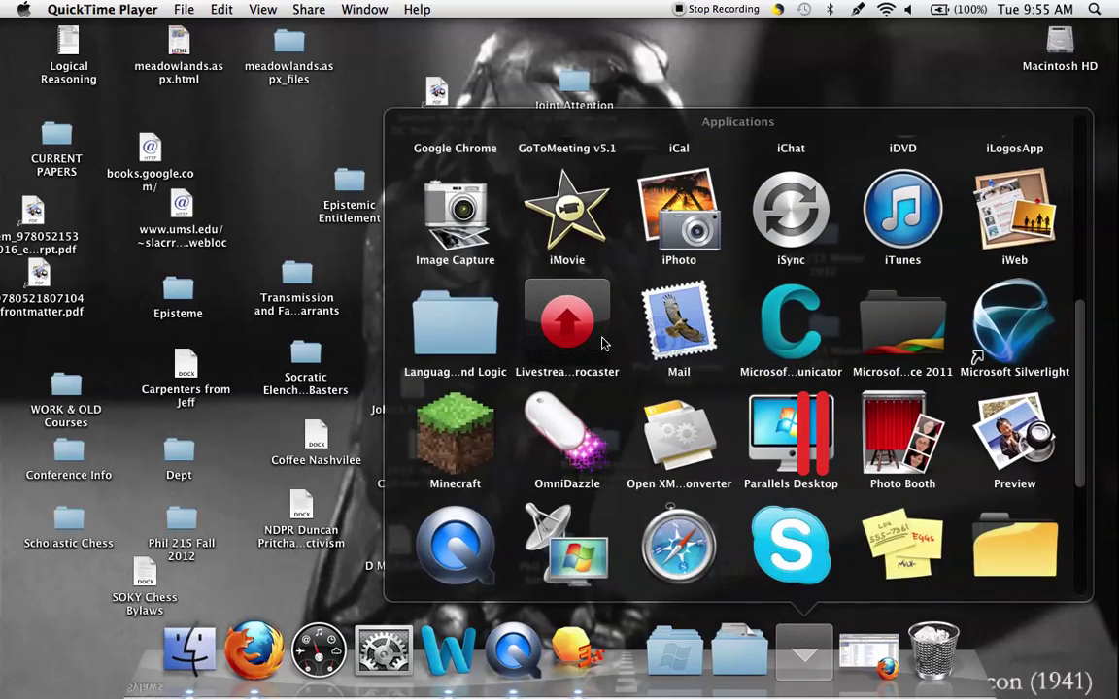
pyautogui.click(452, 326)
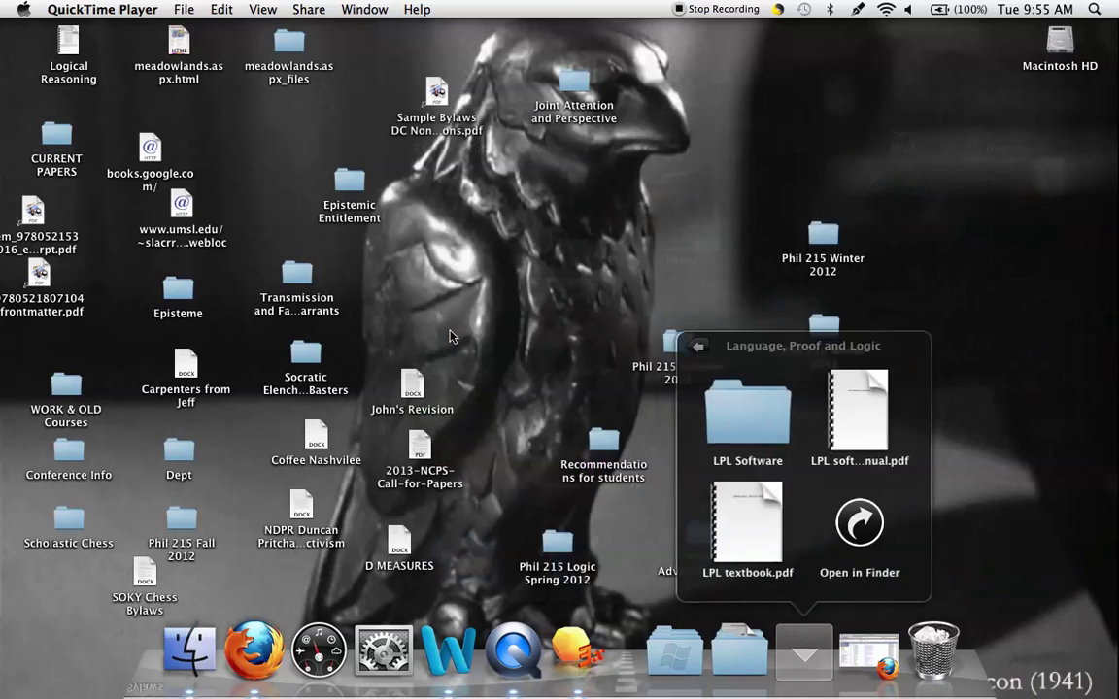
pyautogui.click(719, 428)
pyautogui.click(686, 532)
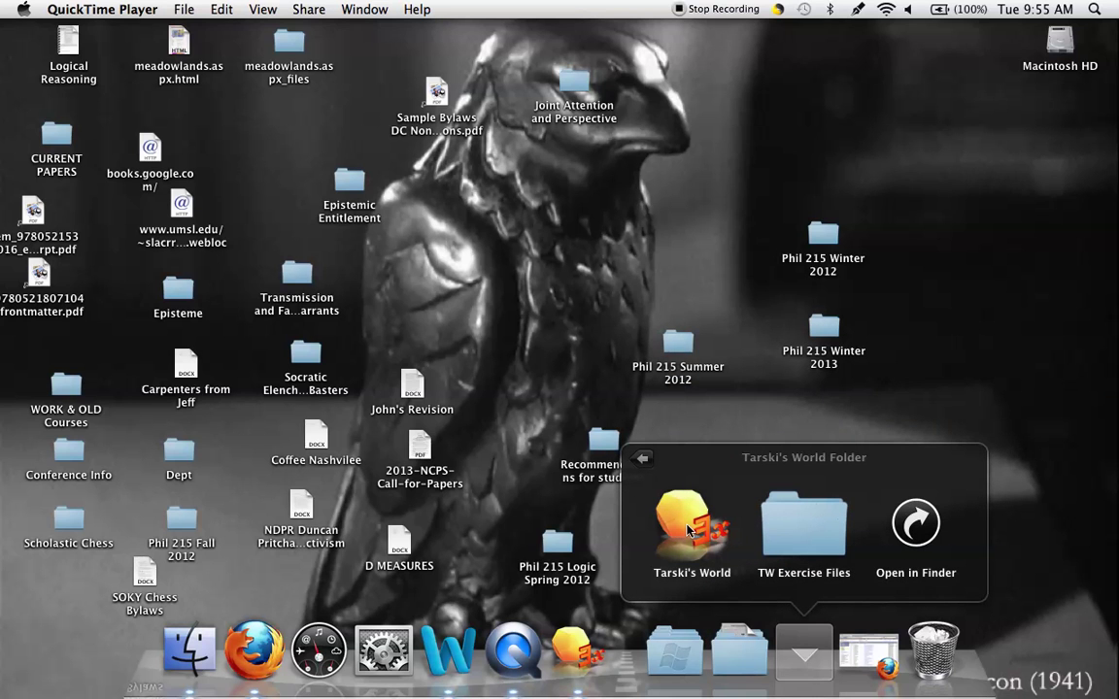
pyautogui.click(541, 397)
pyautogui.click(571, 643)
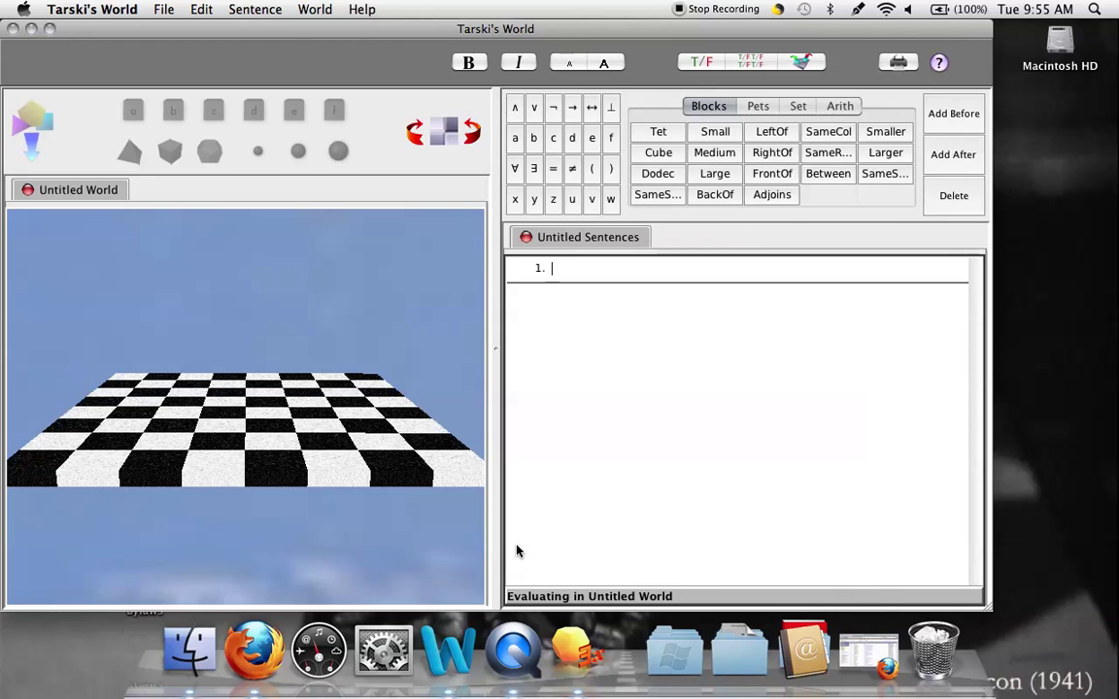
# Open the save dialog for the sentences file and for the world file, cancelling each one.
pyautogui.press('super+s')
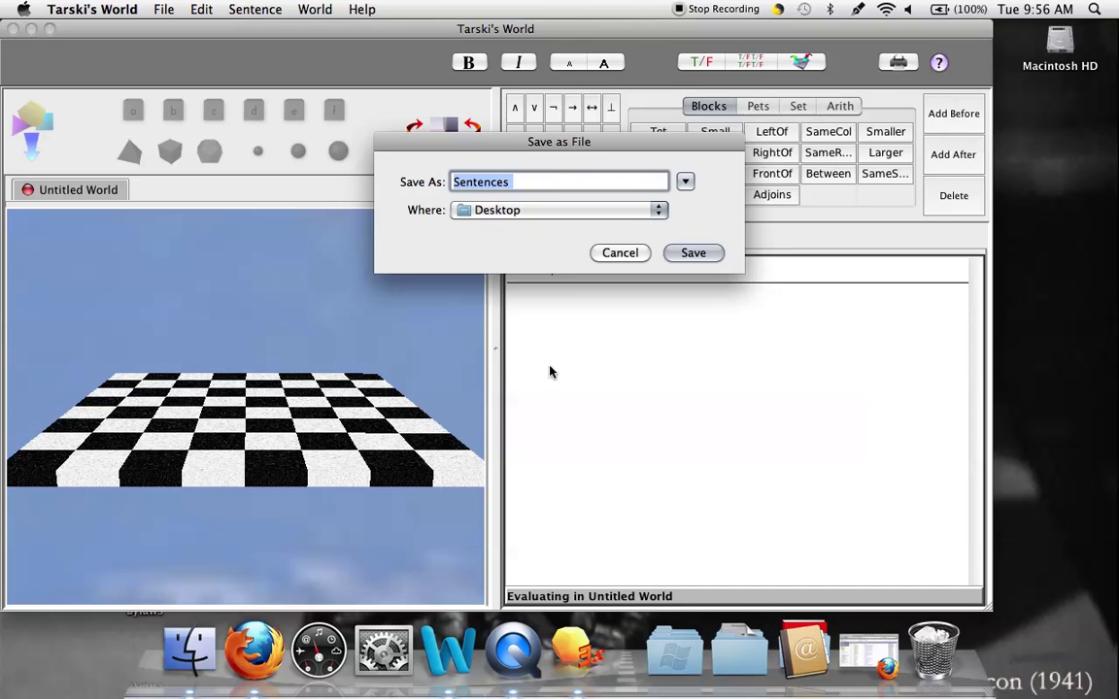
pyautogui.click(618, 252)
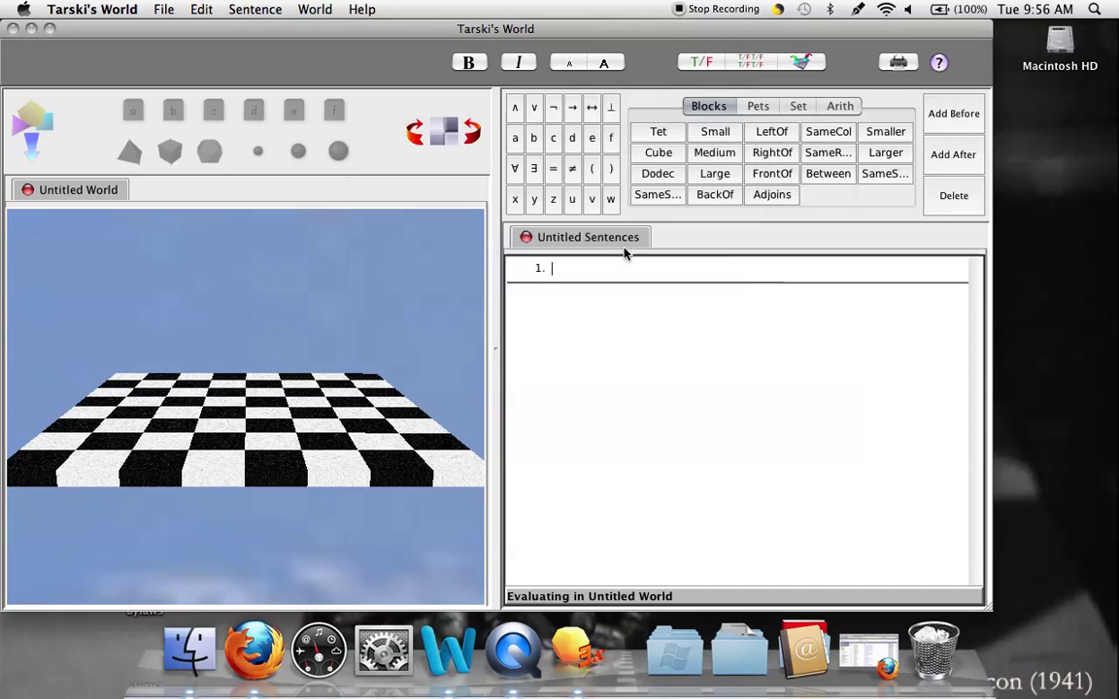
pyautogui.click(249, 271)
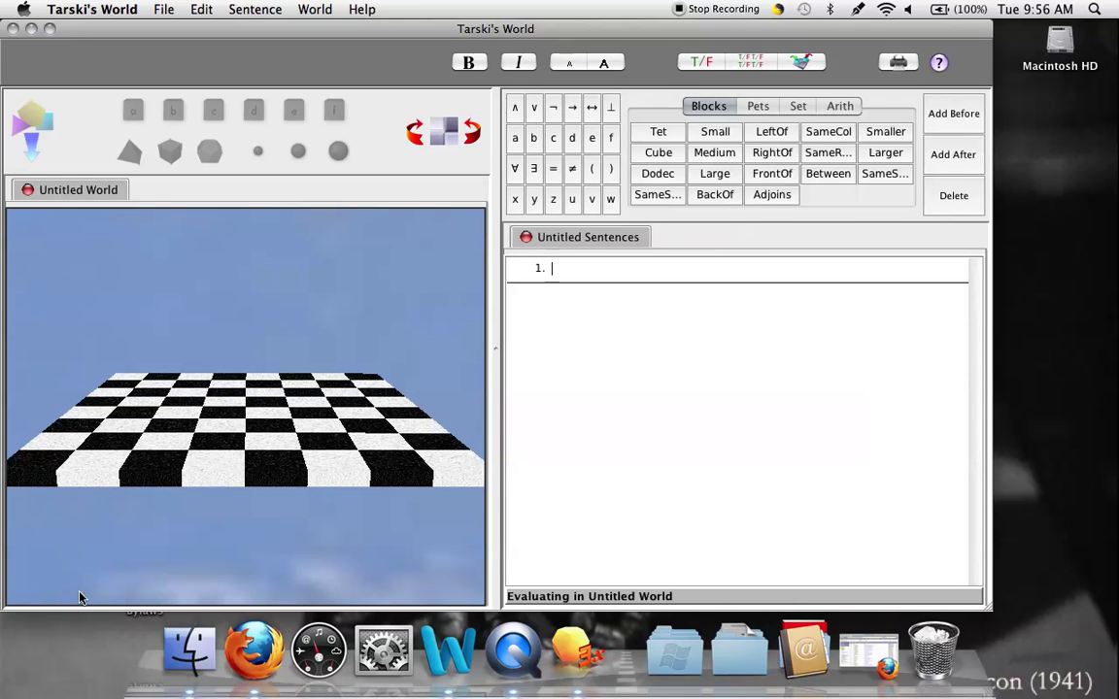
pyautogui.press('super+s')
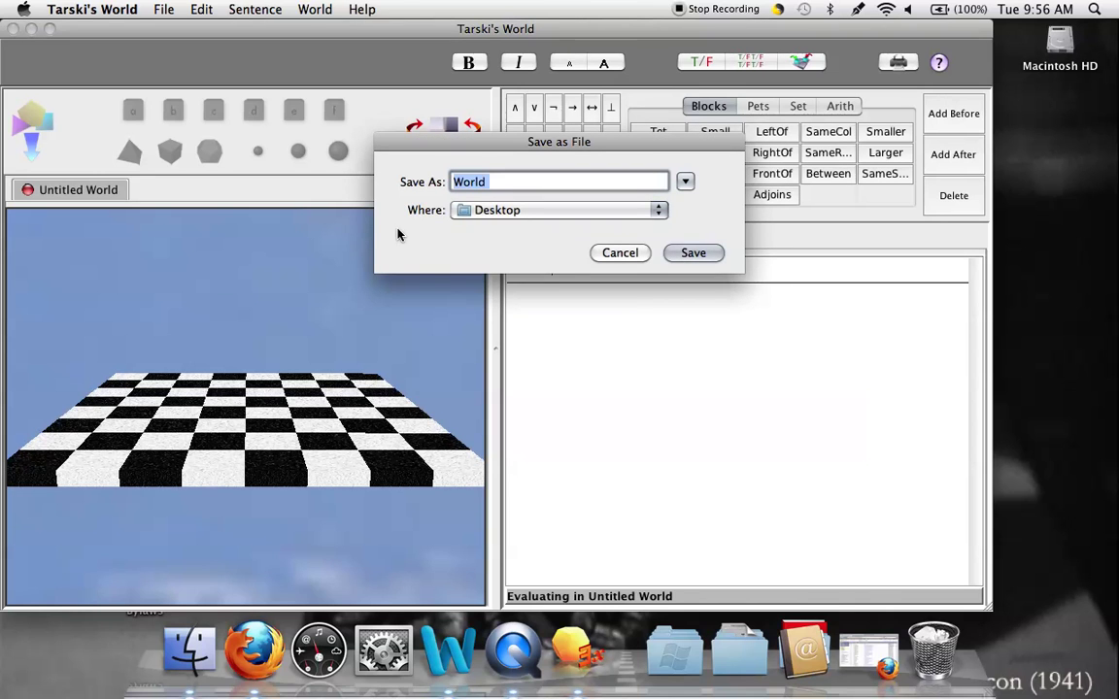
pyautogui.click(620, 254)
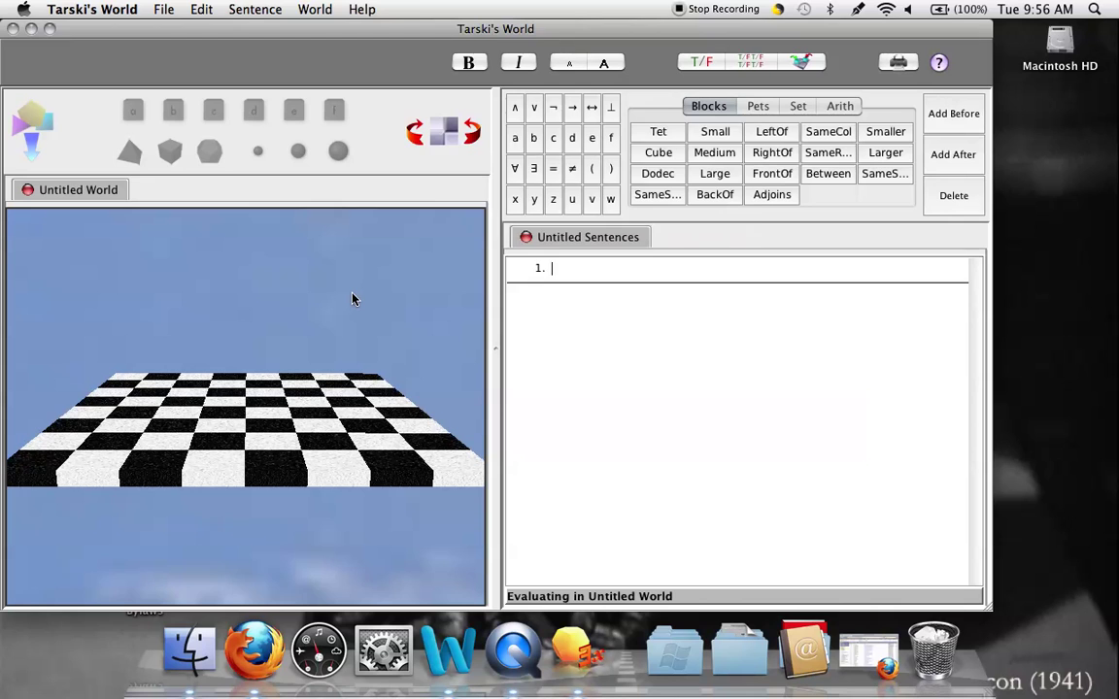
# Try to save the world file to the Desktop under the name Sentences.
pyautogui.press('super+s')
pyautogui.write('Sente')
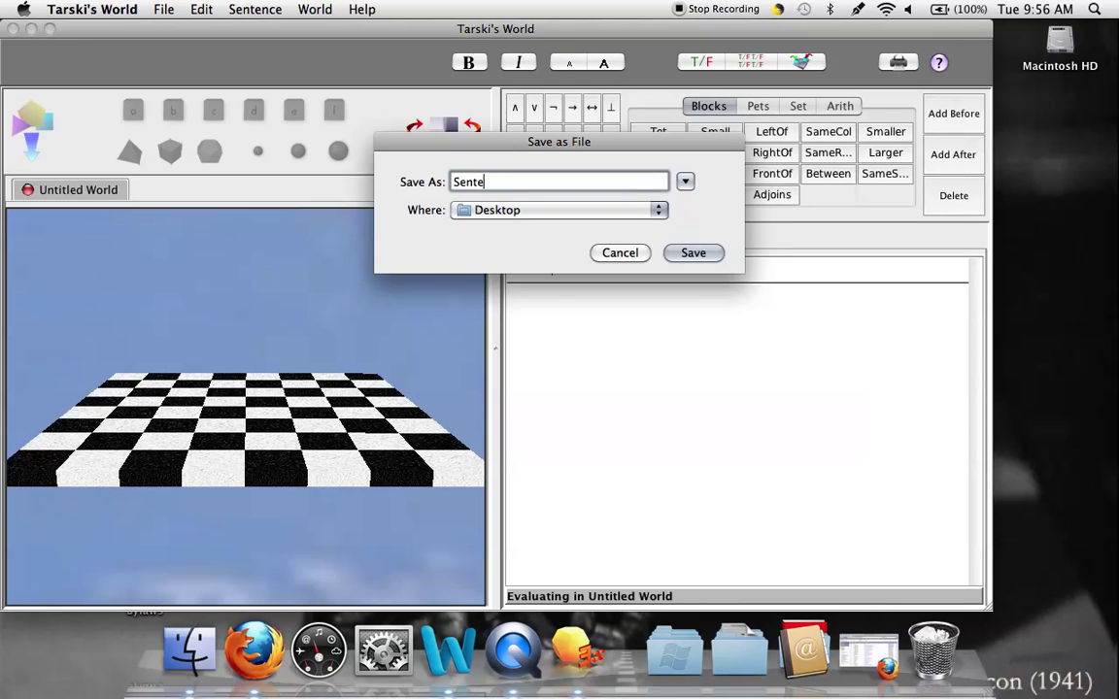
pyautogui.write('nces')
pyautogui.click(600, 253)
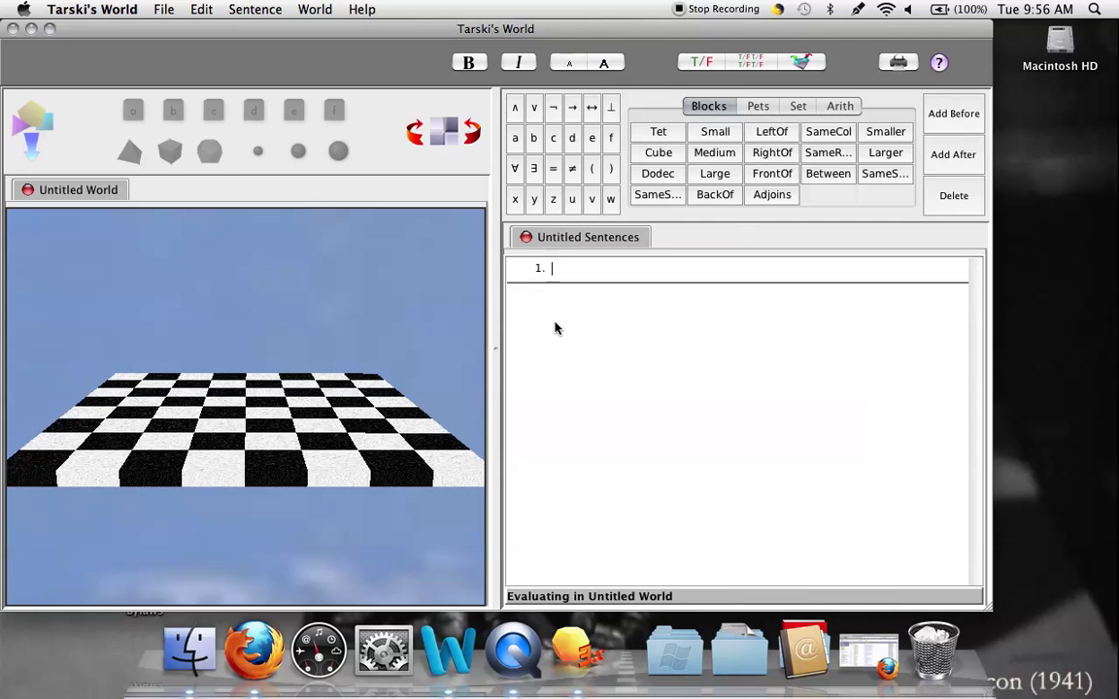
# Create a second blank world and a second blank sentences file, leaving the new sentences unsaved.
pyautogui.press('super+n')
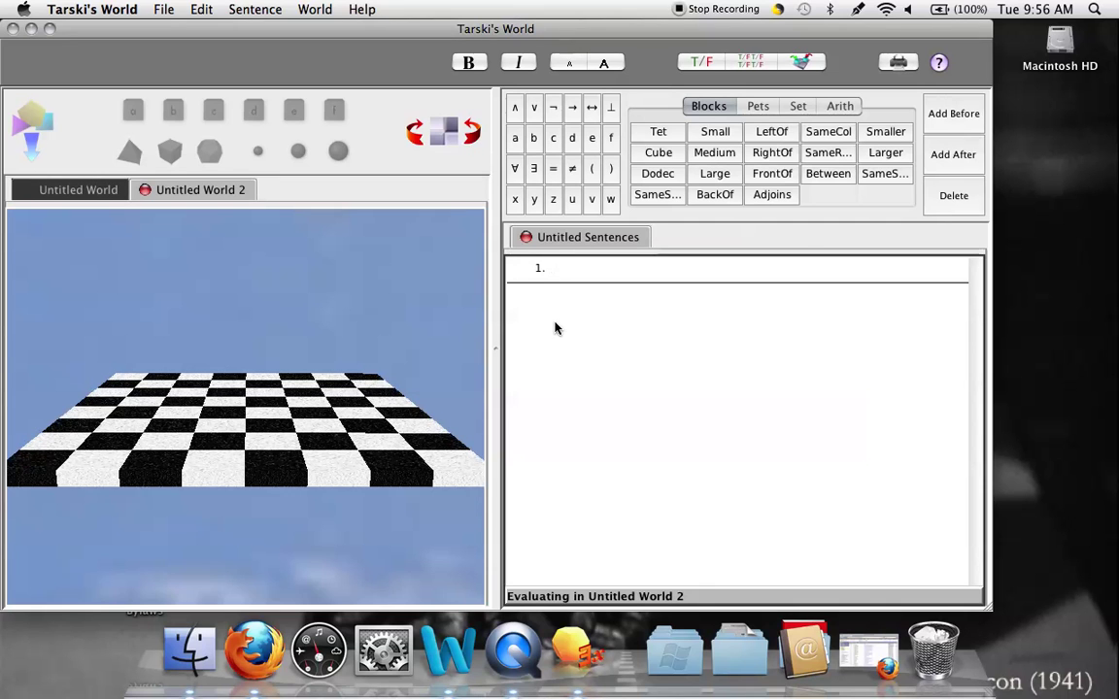
pyautogui.press('super+shift+n')
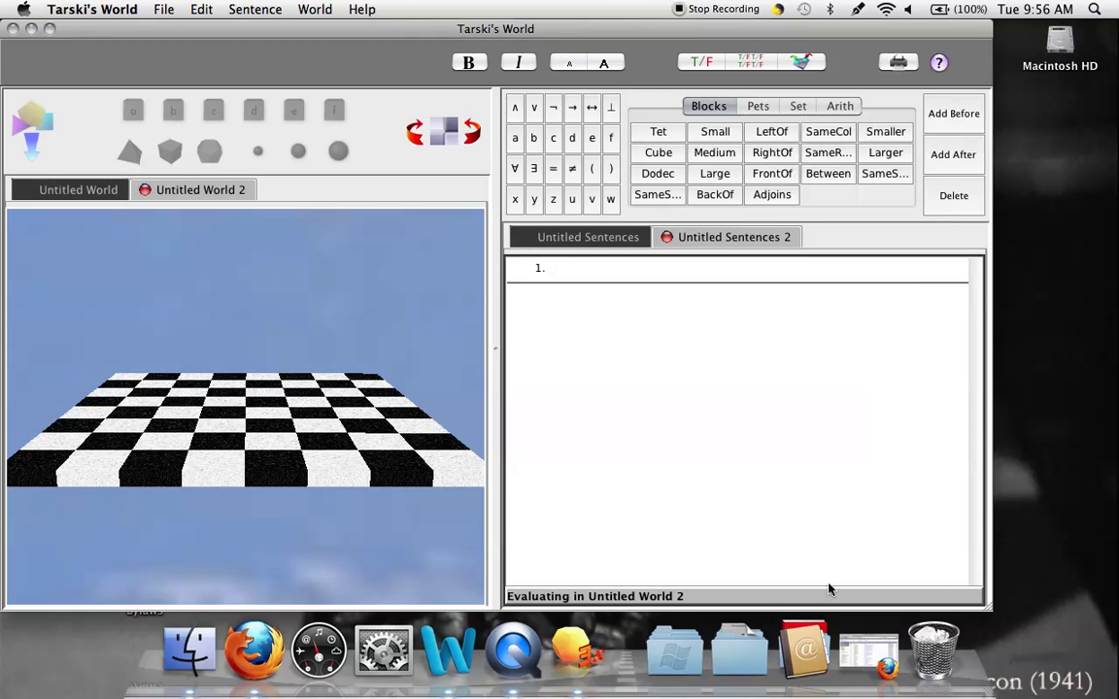
pyautogui.press('super+s')
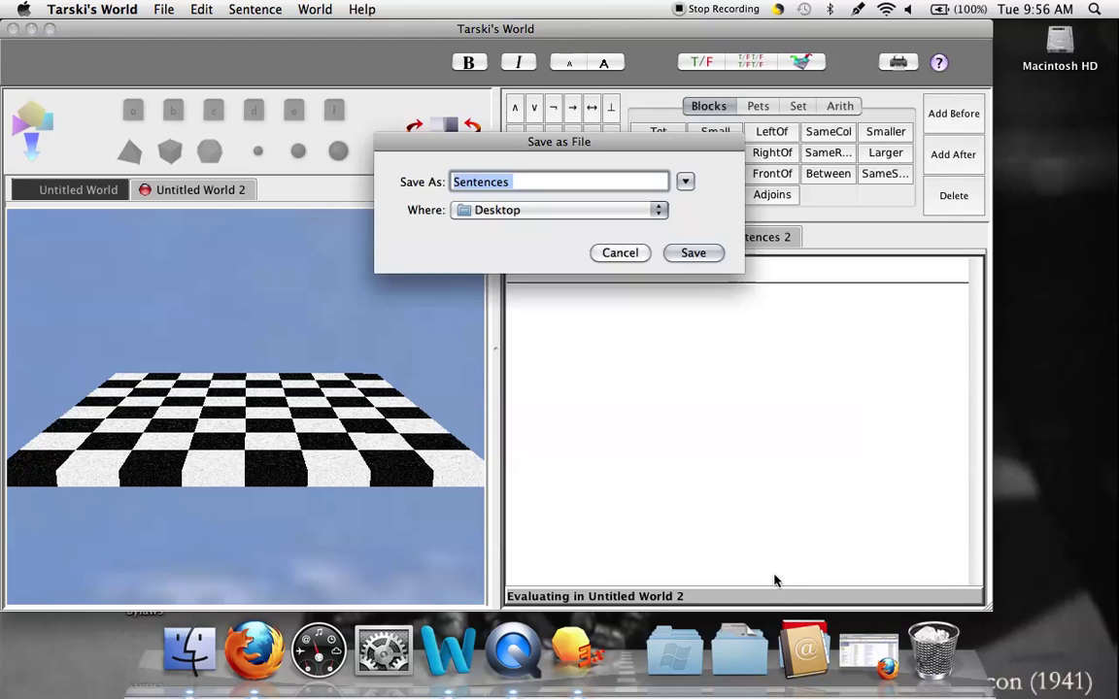
pyautogui.click(617, 253)
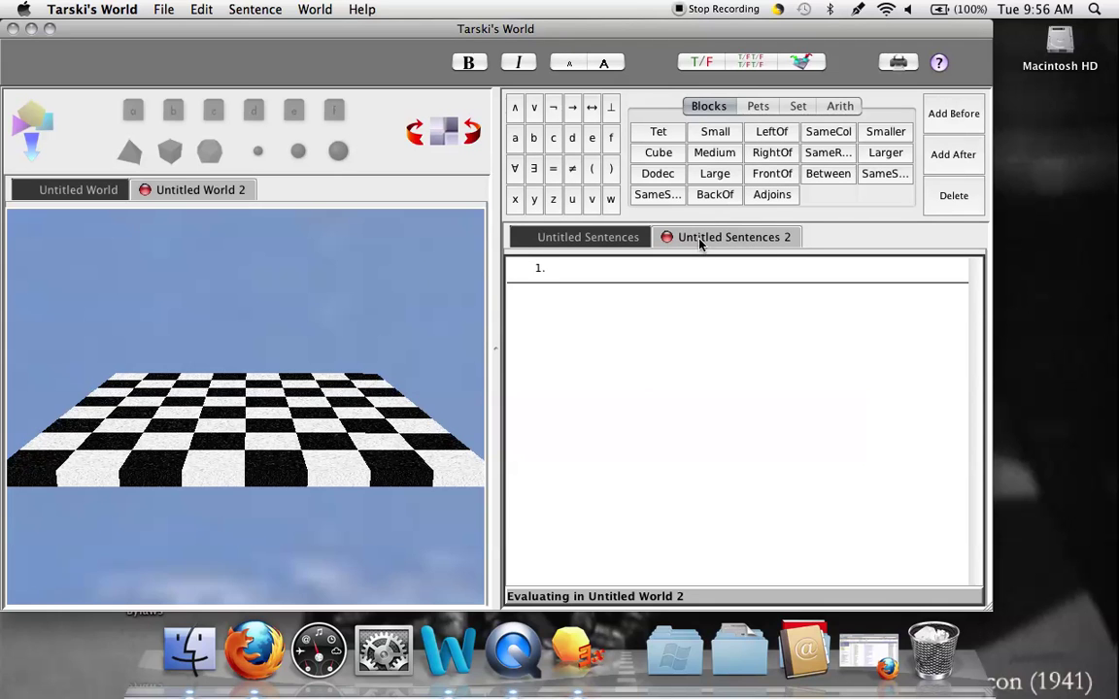
# Write Tet(a) as sentence 1 in the first Untitled Sentences file and add an empty sentence after it.
pyautogui.click(612, 237)
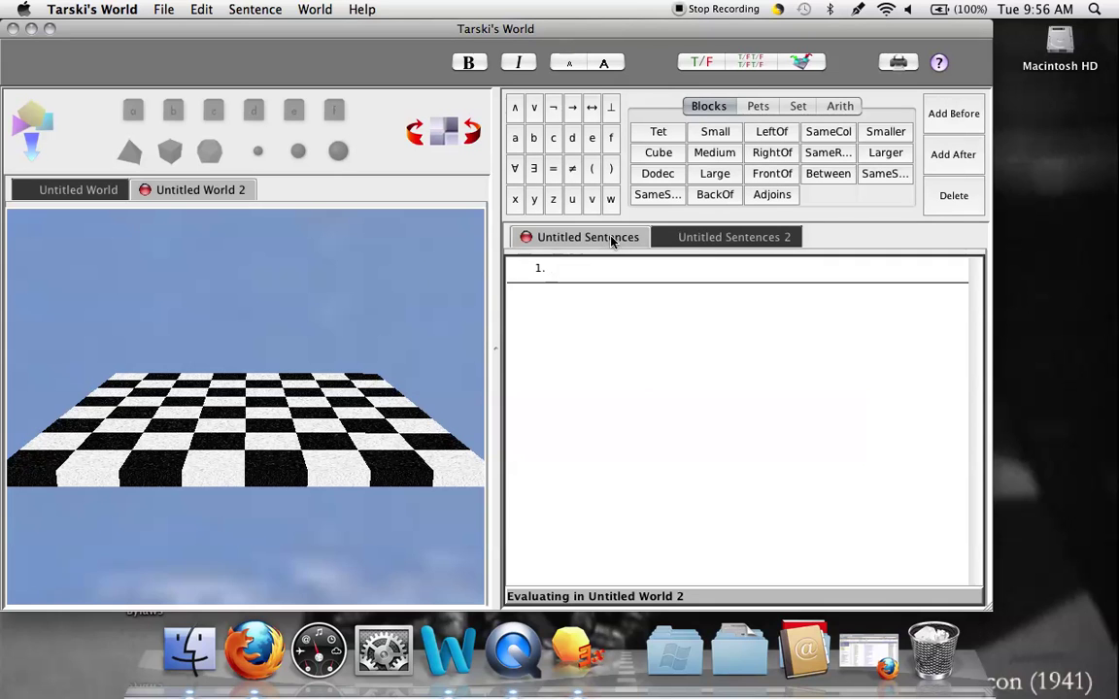
pyautogui.click(718, 240)
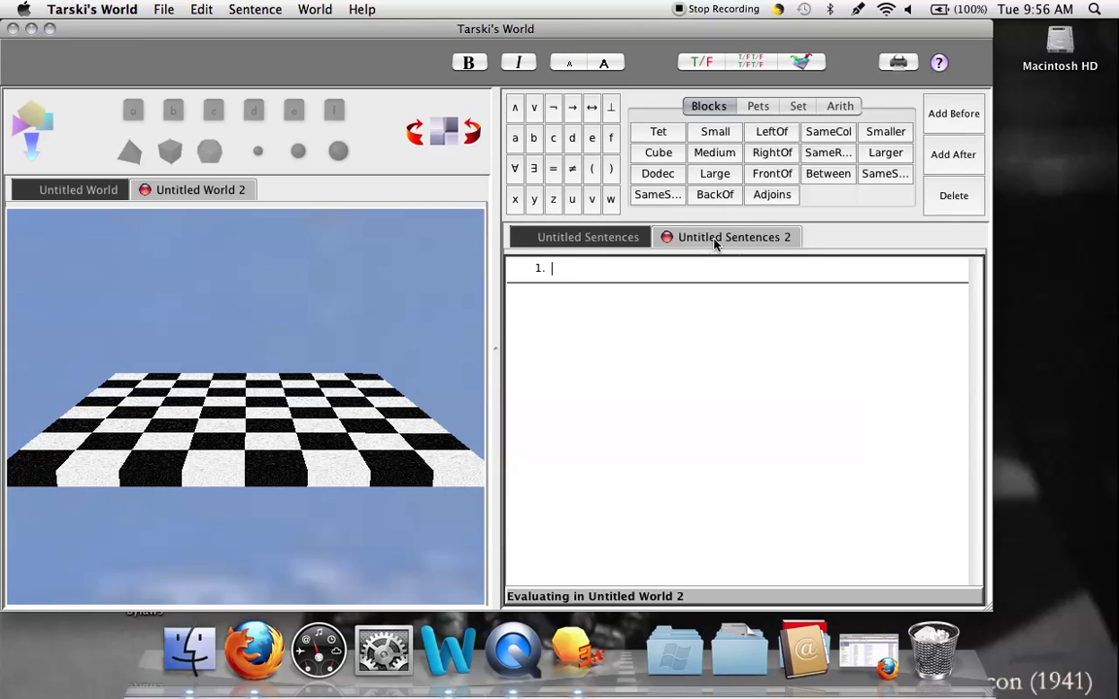
pyautogui.click(596, 243)
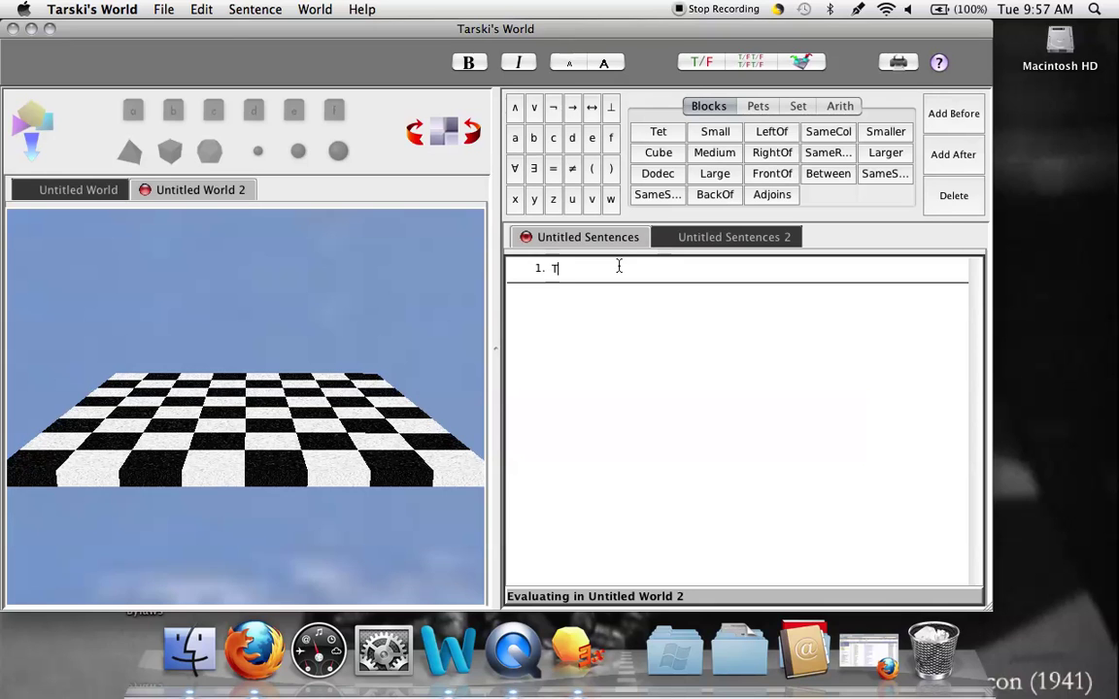
pyautogui.write(')')
pyautogui.click(233, 8)
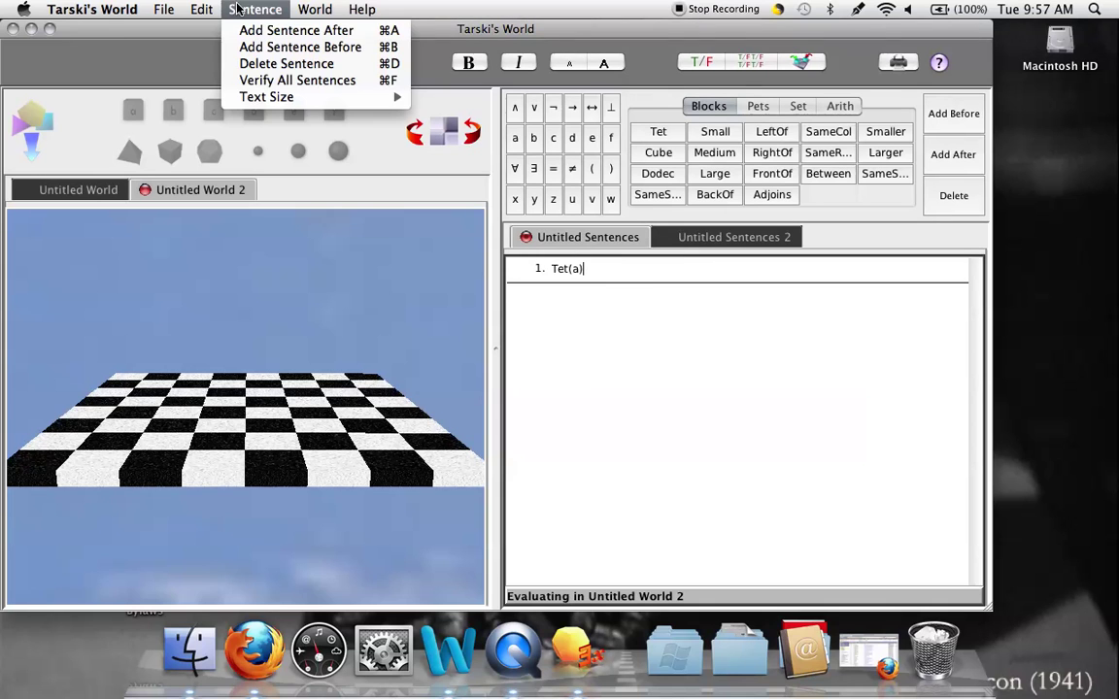
pyautogui.click(262, 32)
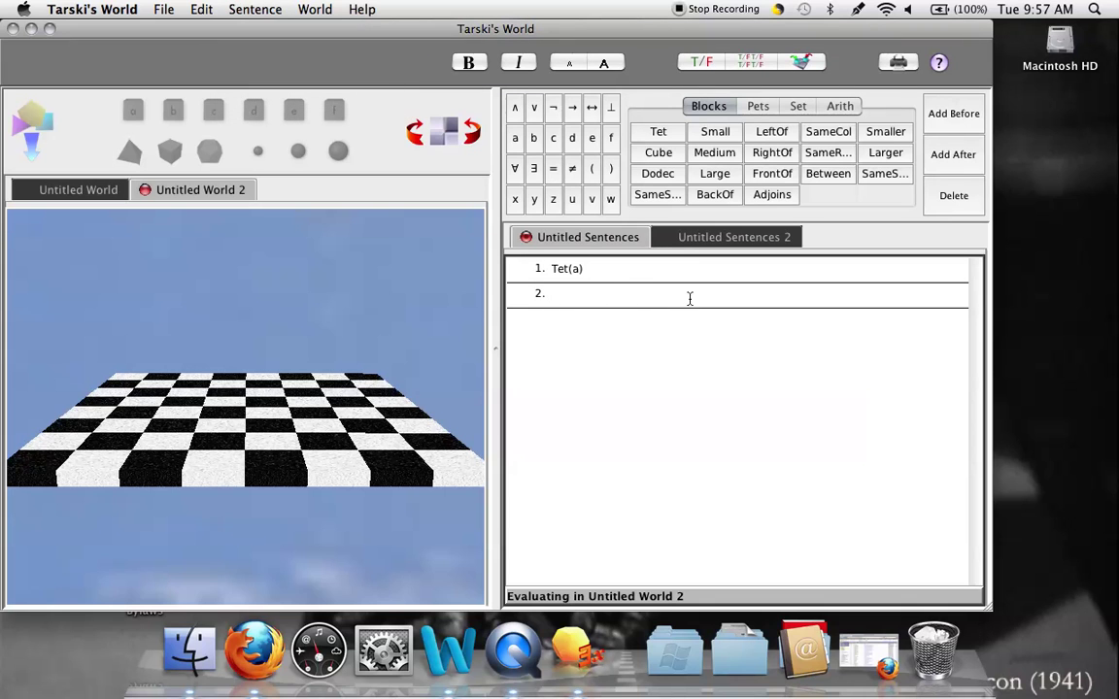
# Try adding line breaks after Tet(a) within sentence 1, and remove them.
pyautogui.click(599, 273)
pyautogui.press('Return')
pyautogui.press('Return')
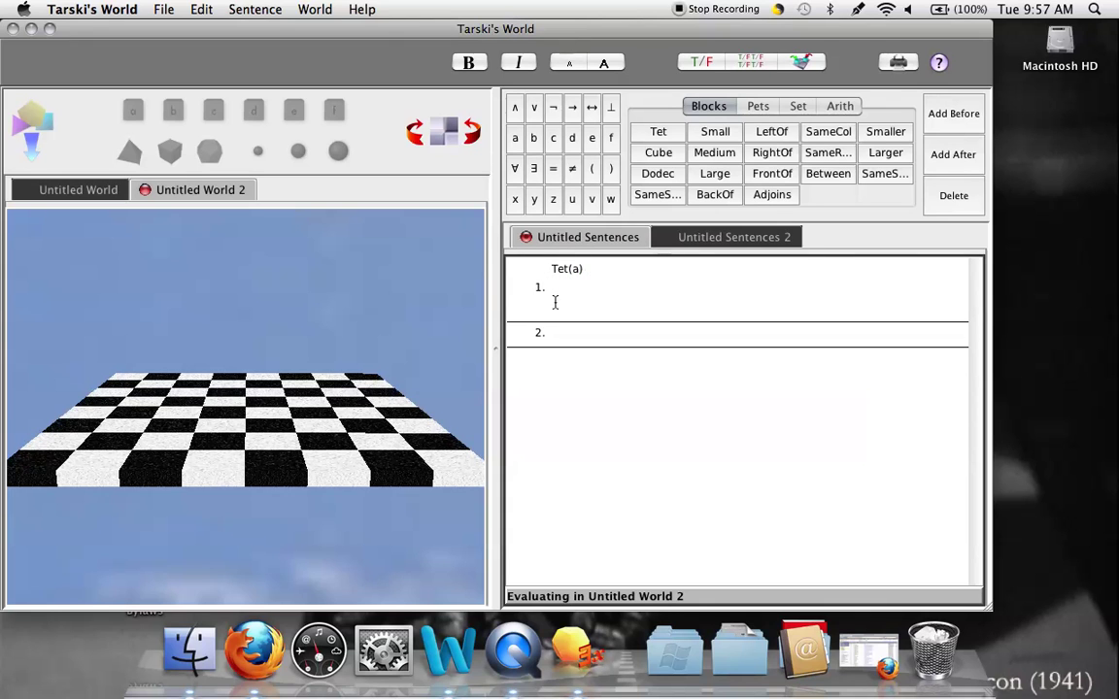
pyautogui.press('BackSpace')
pyautogui.press('BackSpace')
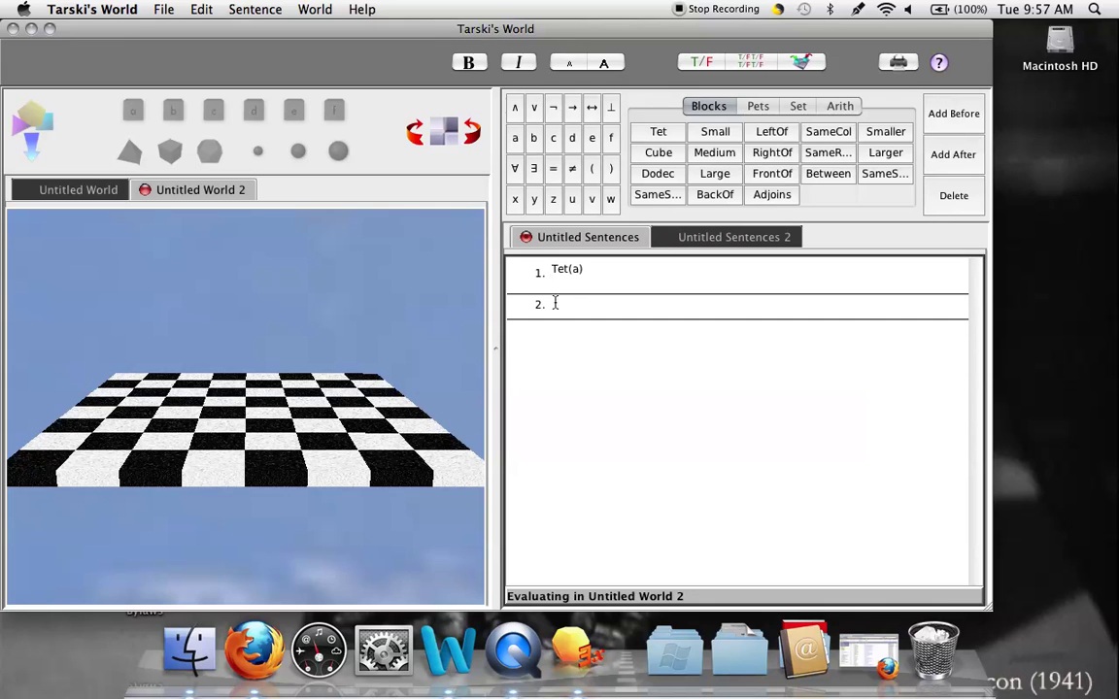
# Add eight more empty sentences after sentence 2 to make a list of ten.
pyautogui.click(582, 293)
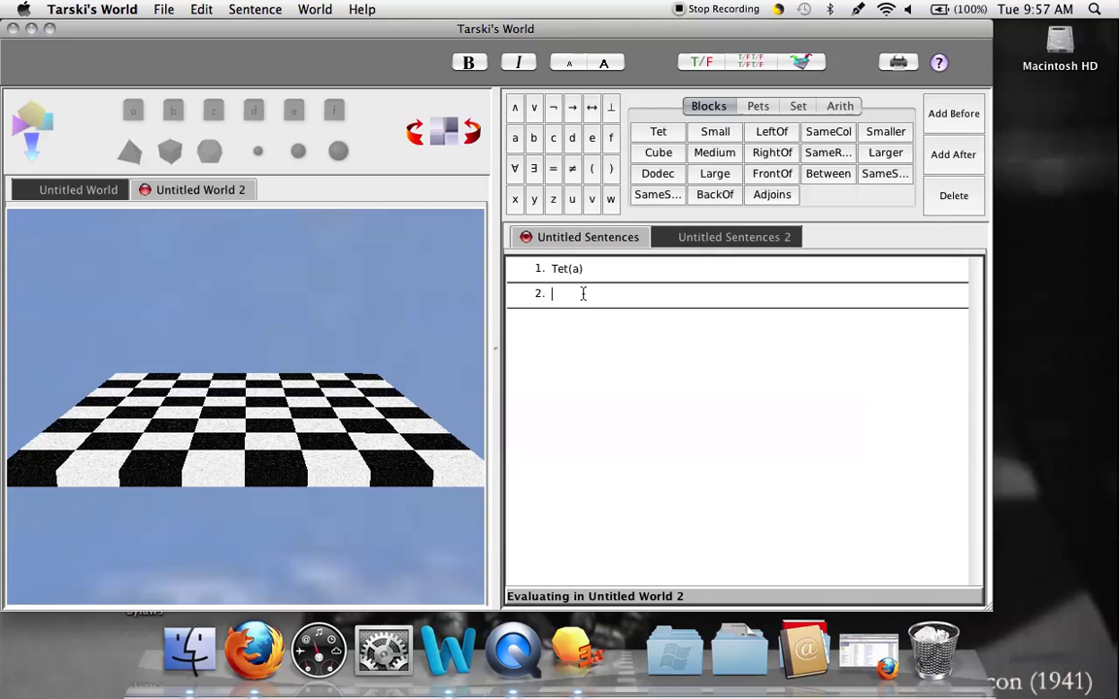
pyautogui.press('Return')
pyautogui.press('Return')
pyautogui.press('Return')
pyautogui.press('Return')
pyautogui.press('Return')
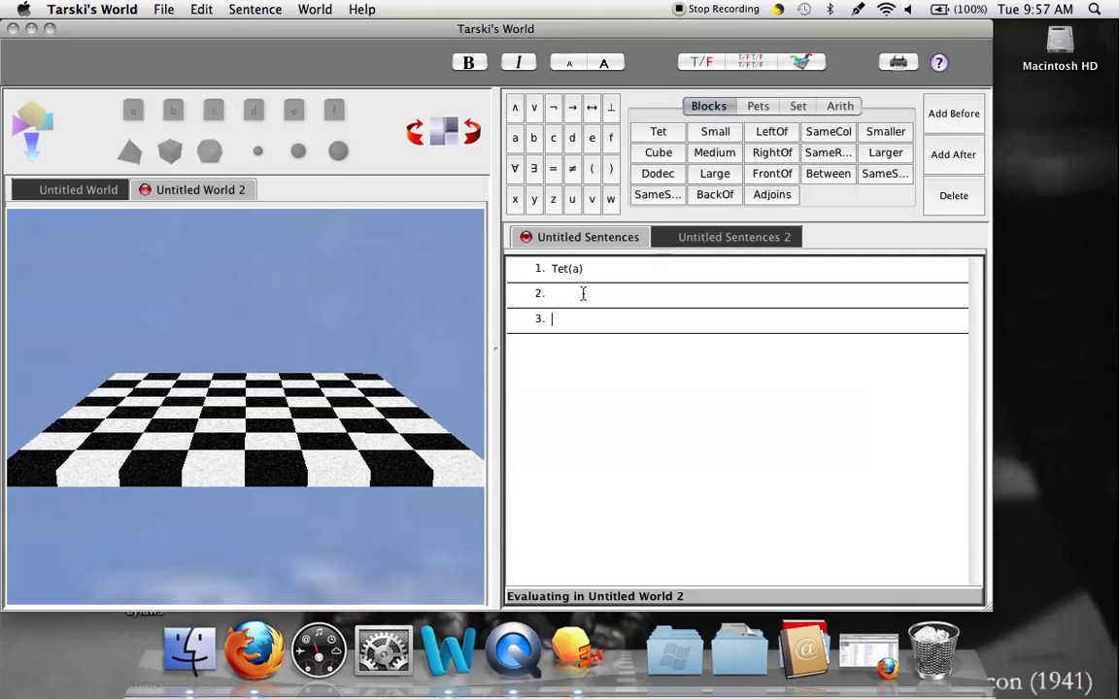
pyautogui.press('Return')
pyautogui.press('Return')
pyautogui.press('Return')
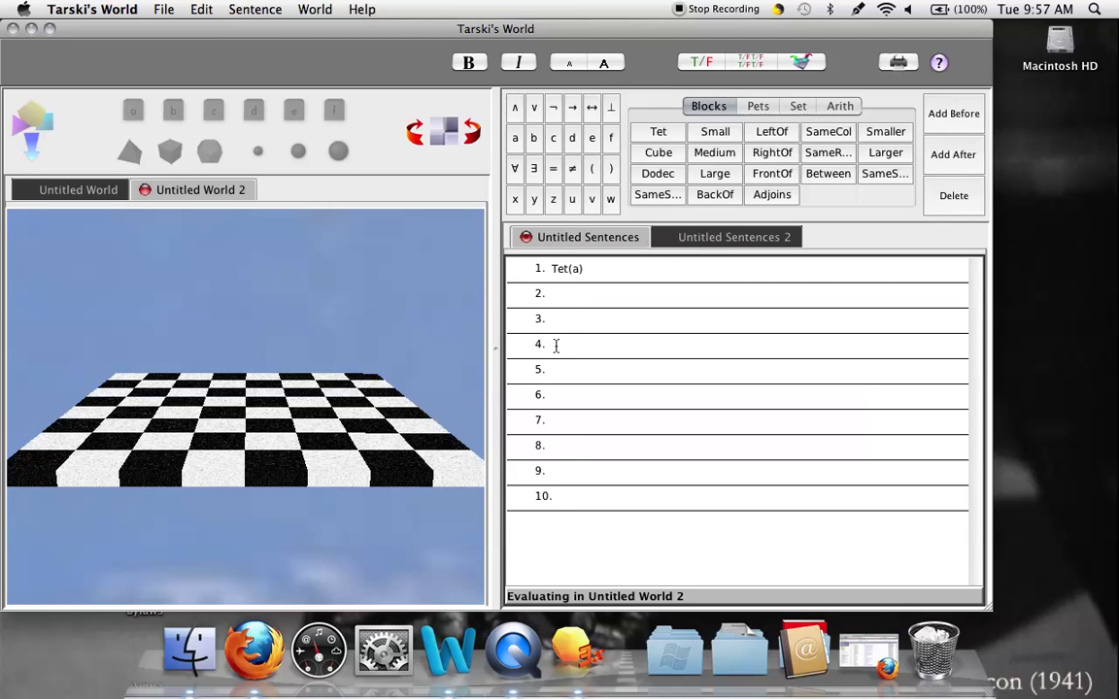
# Enter Medium(a) as sentence 2 using the predicate and constant palette.
pyautogui.click(577, 295)
pyautogui.click(712, 156)
pyautogui.click(515, 139)
pyautogui.press('BackSpace')
pyautogui.press('BackSpace')
pyautogui.press('BackSpace')
pyautogui.press('BackSpace')
pyautogui.press('BackSpace')
pyautogui.press('BackSpace')
pyautogui.press('BackSpace')
pyautogui.click(714, 152)
pyautogui.press('Return')
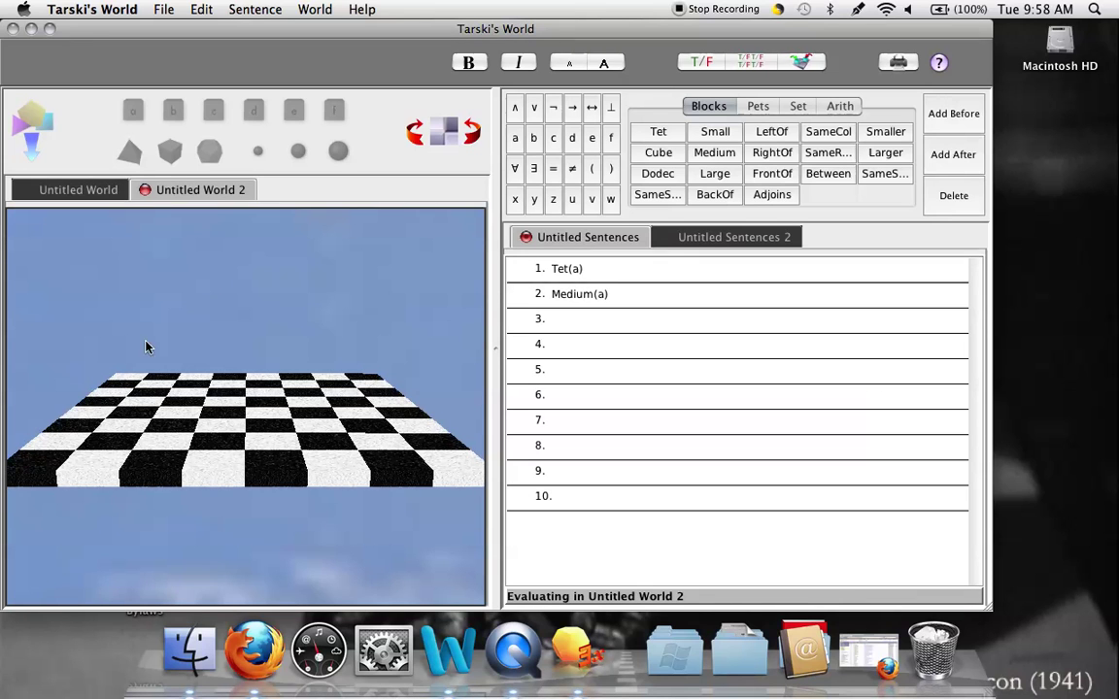
# Add three small cubes to the Untitled World 2 board, placing one near the center and one in the front row's sixth column.
pyautogui.click(34, 122)
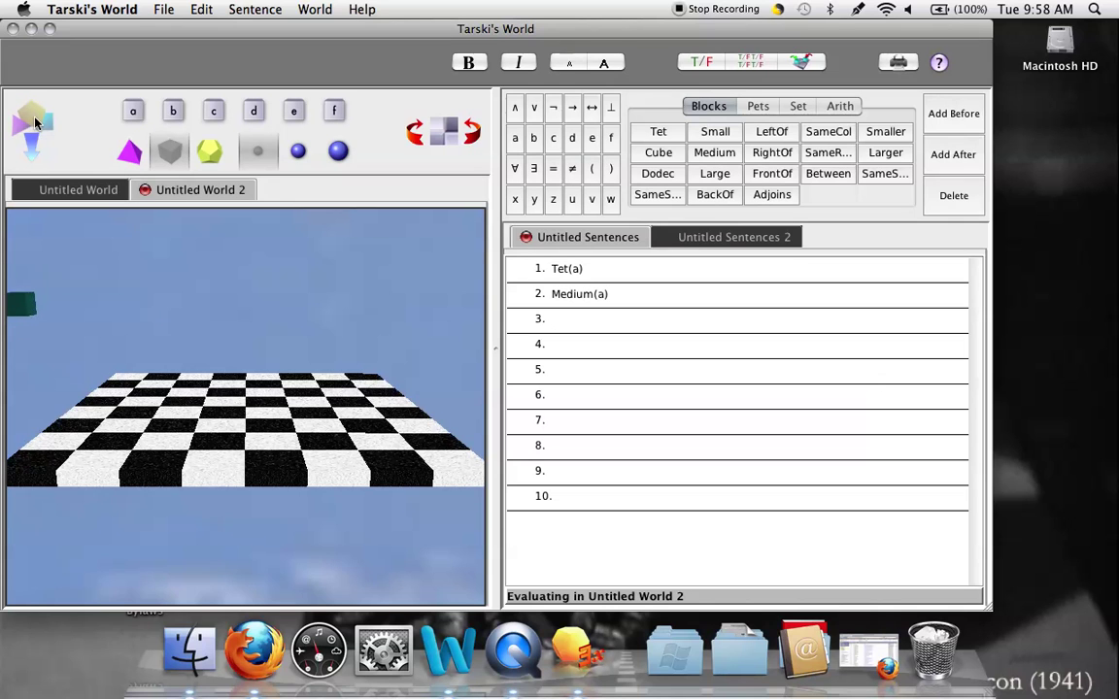
pyautogui.moveTo(35, 446); pyautogui.dragTo(218, 434)
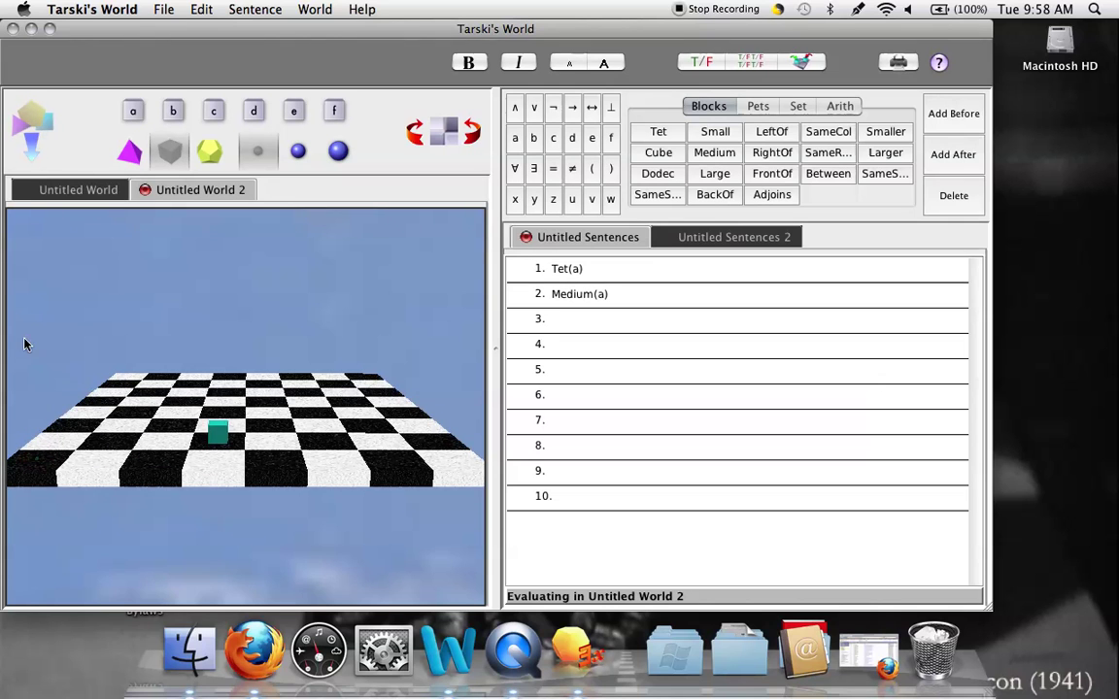
pyautogui.moveTo(34, 123); pyautogui.dragTo(352, 463)
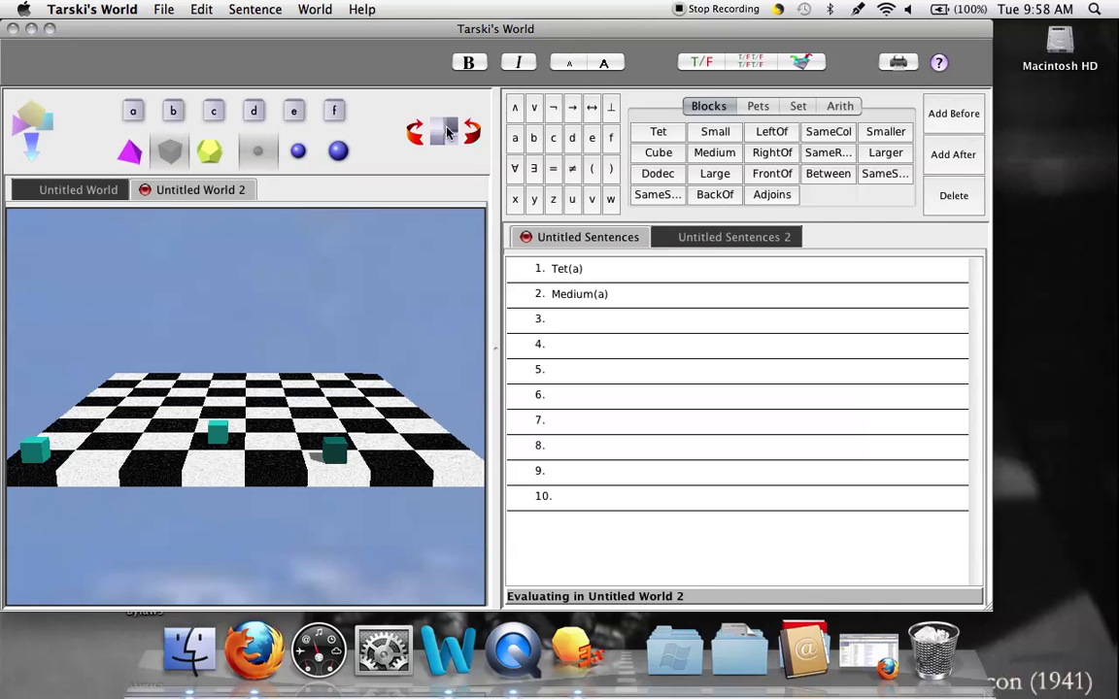
# In the overhead view, move the front corner cube to the fourth column, fifth row from the front, and the sixth-column cube two rows back.
pyautogui.click(437, 136)
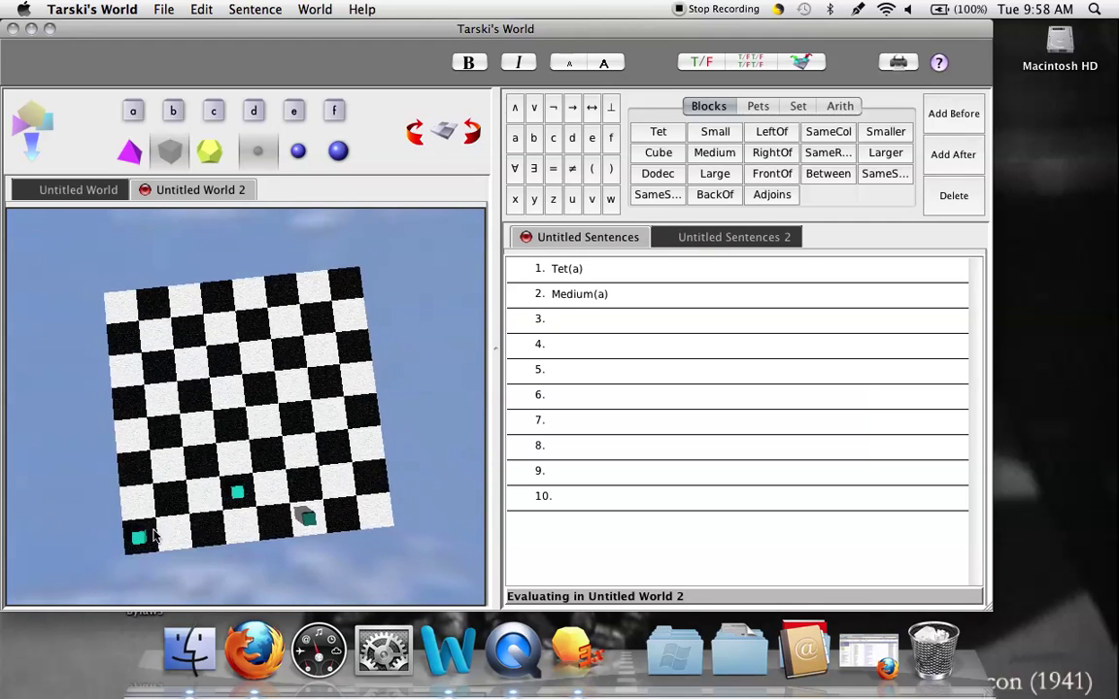
pyautogui.moveTo(138, 522); pyautogui.dragTo(239, 428)
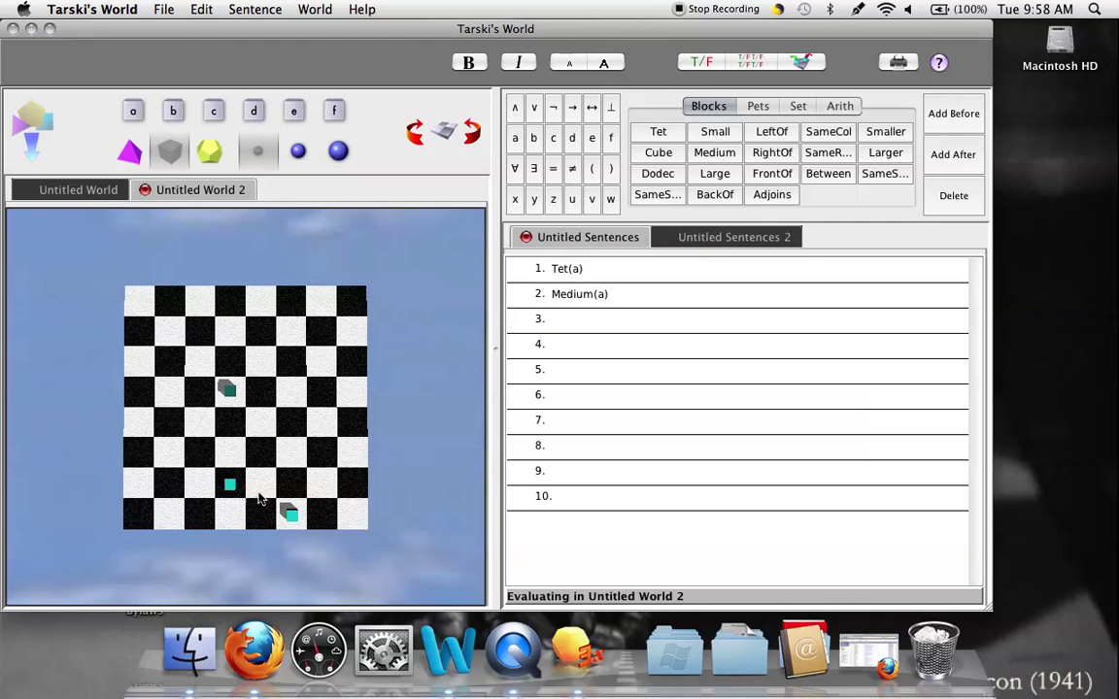
pyautogui.moveTo(296, 522); pyautogui.dragTo(290, 454)
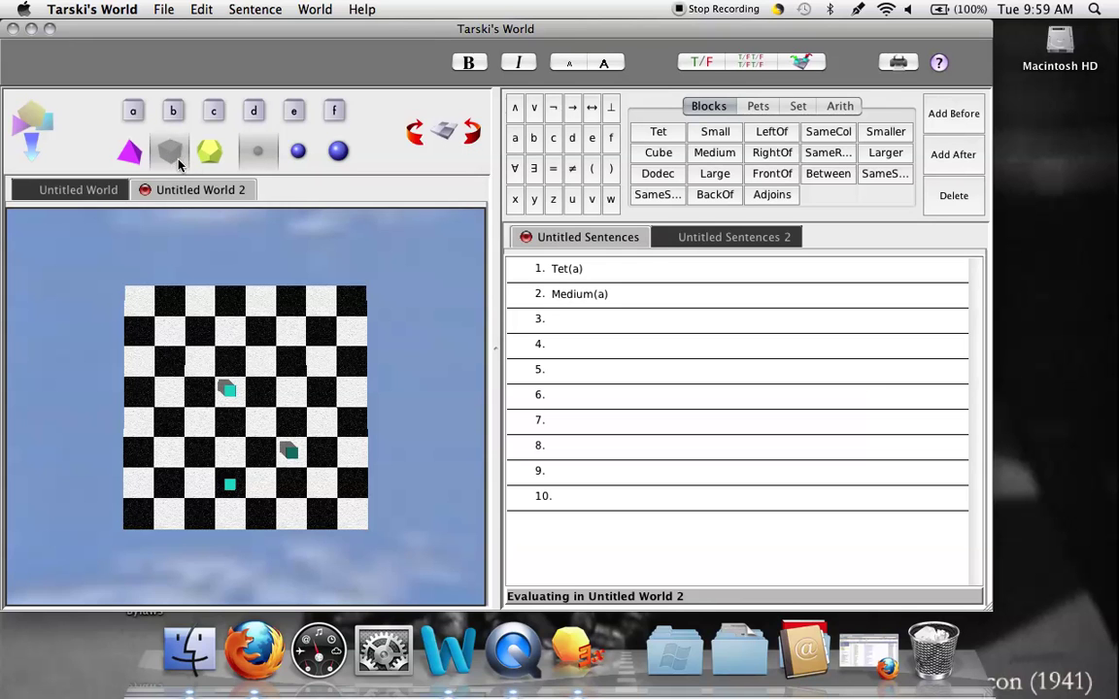
# Change the sixth-column cube's shape to a dodecahedron and finally to a tetrahedron.
pyautogui.click(209, 152)
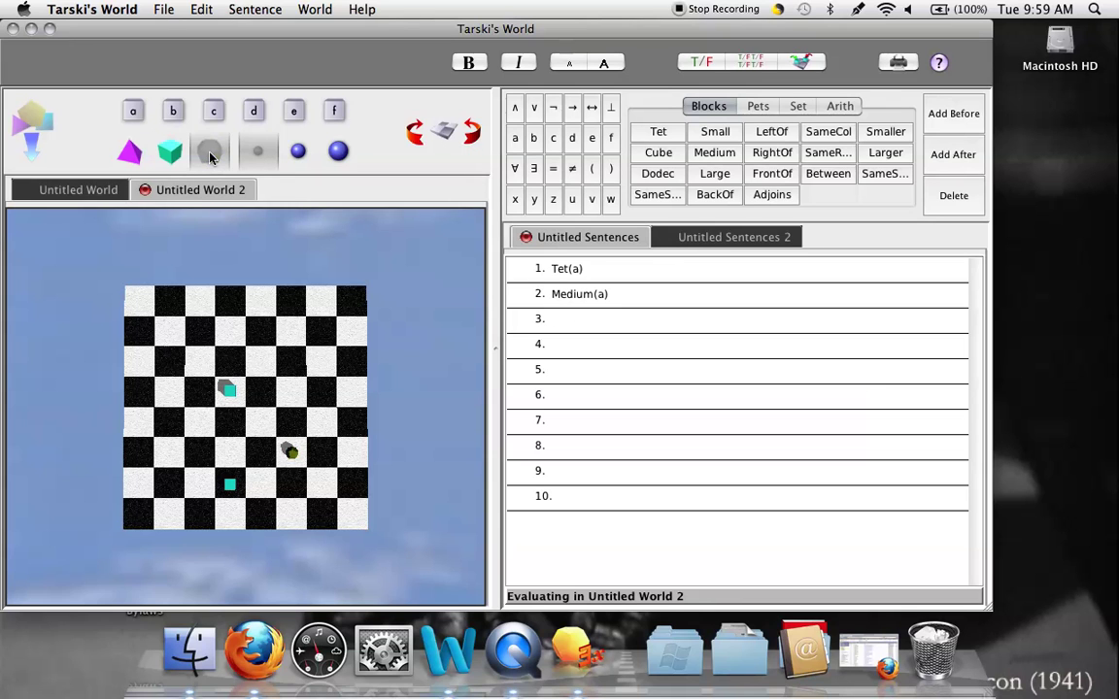
pyautogui.click(133, 162)
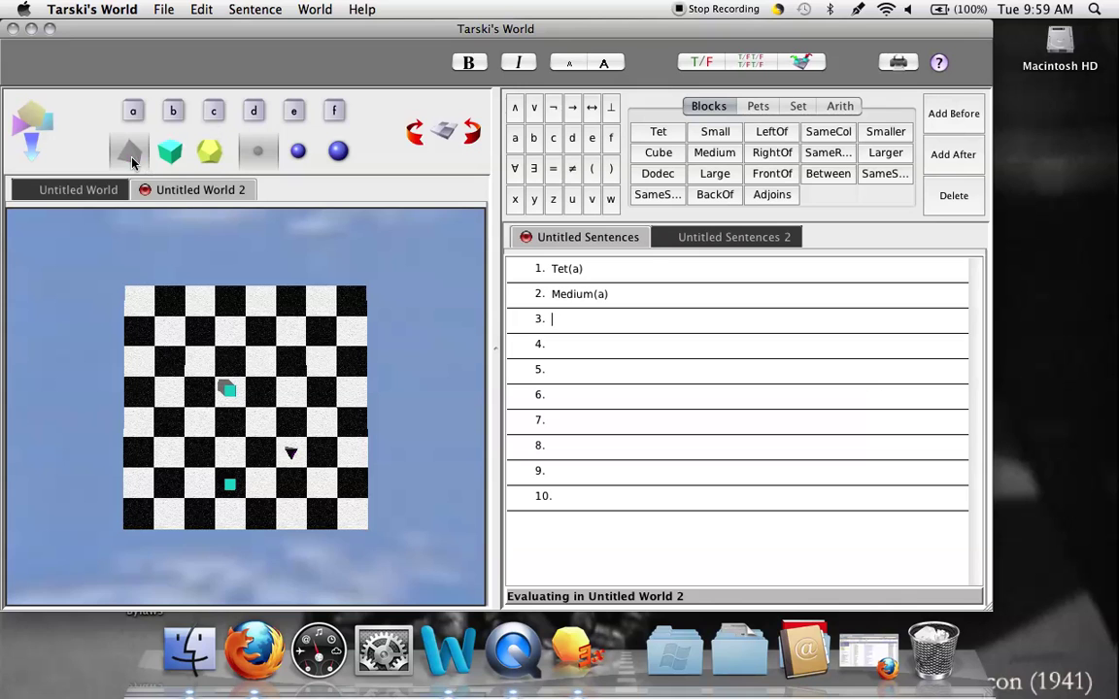
# Make the sixth-column tetrahedron large and name it a.
pyautogui.click(294, 156)
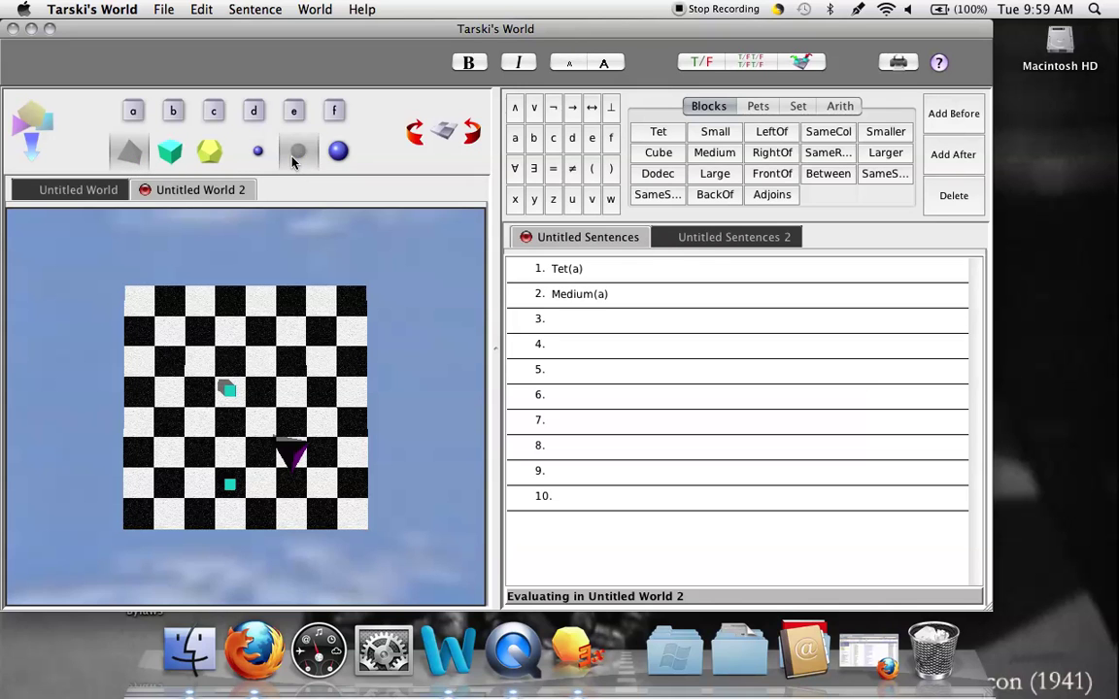
pyautogui.click(340, 153)
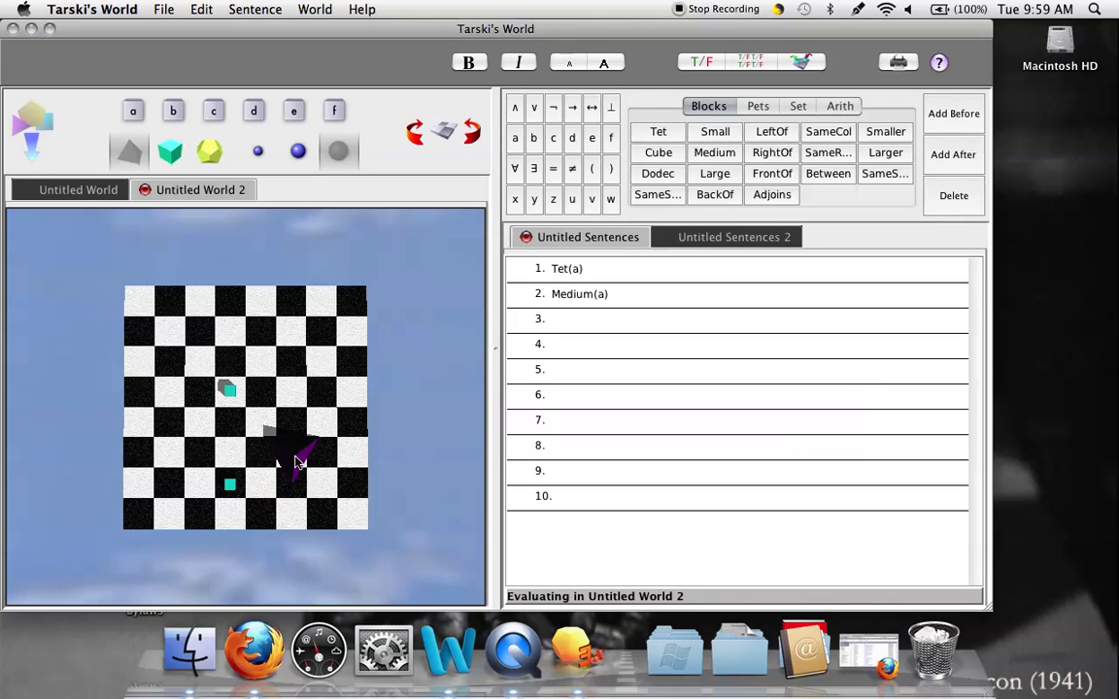
pyautogui.click(133, 109)
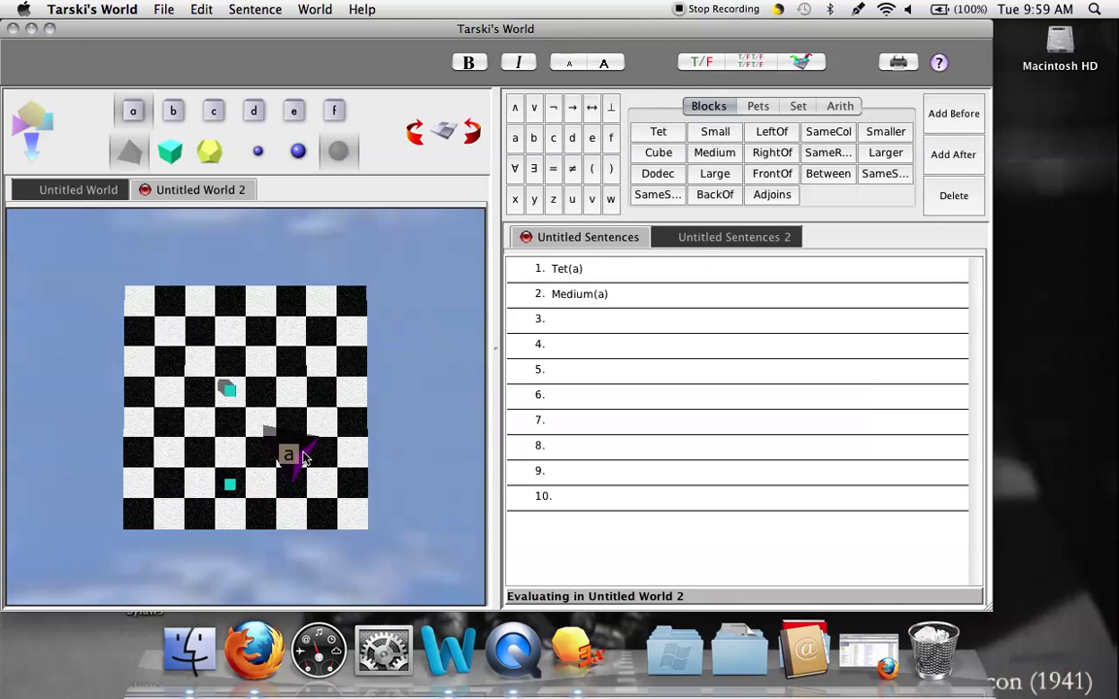
# Evaluate the truth values of all sentences, including Tet(a) and Medium(a), in the current world.
pyautogui.click(668, 272)
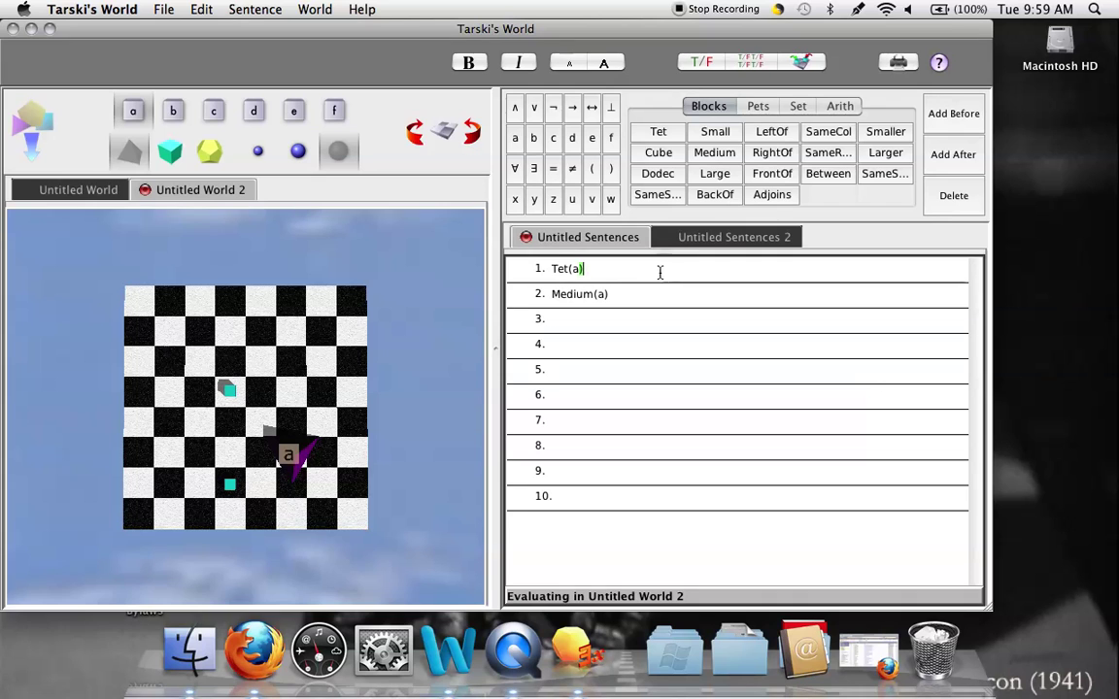
pyautogui.click(744, 64)
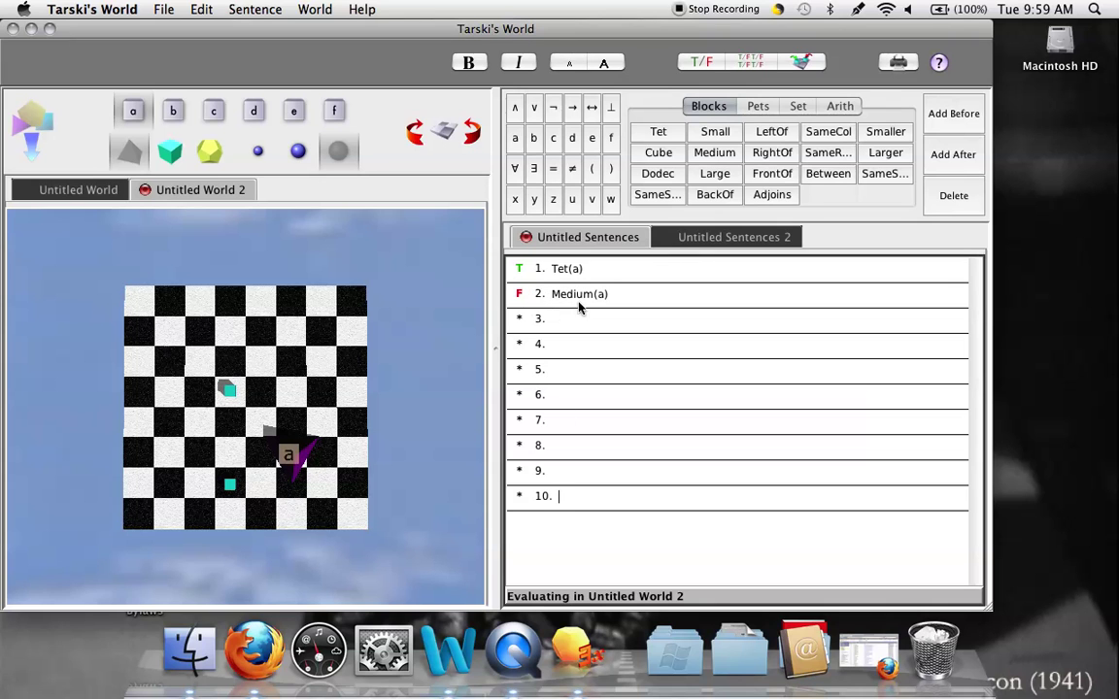
pyautogui.click(369, 343)
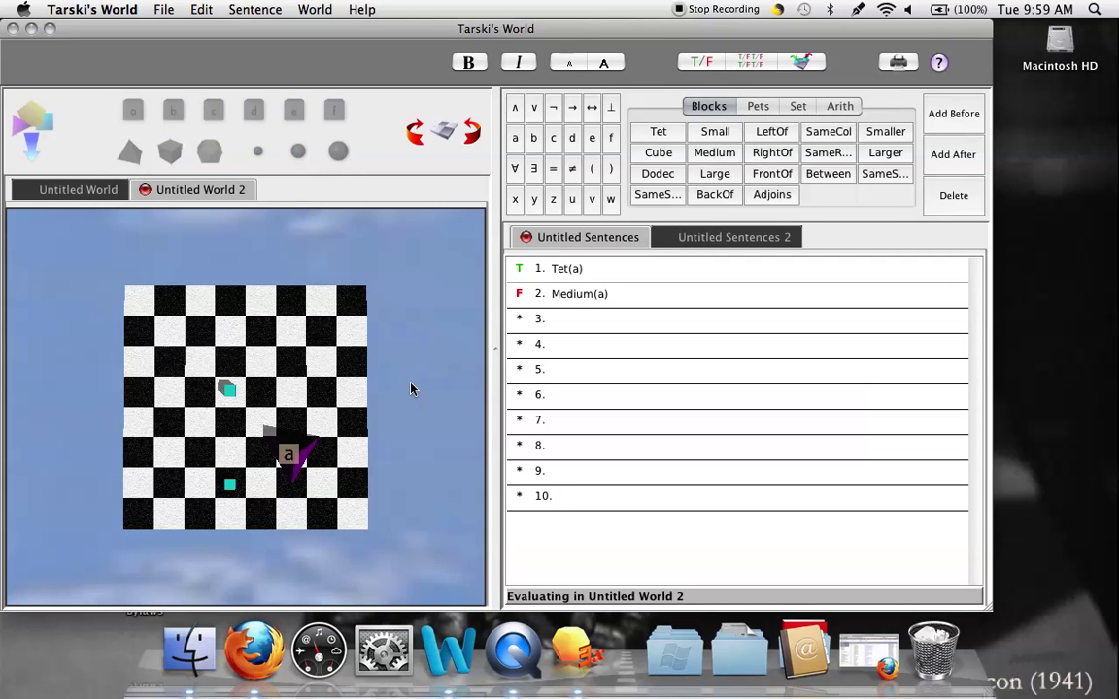
# Resize tetrahedron a to medium and evaluate all sentences again.
pyautogui.click(229, 482)
pyautogui.click(283, 461)
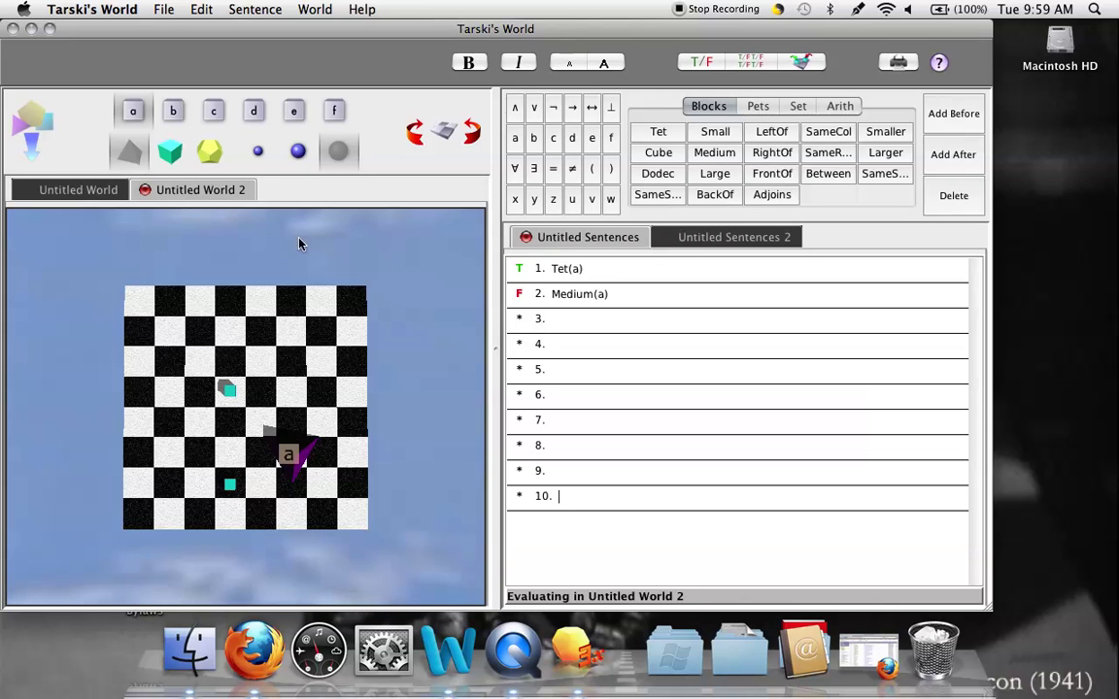
pyautogui.click(300, 154)
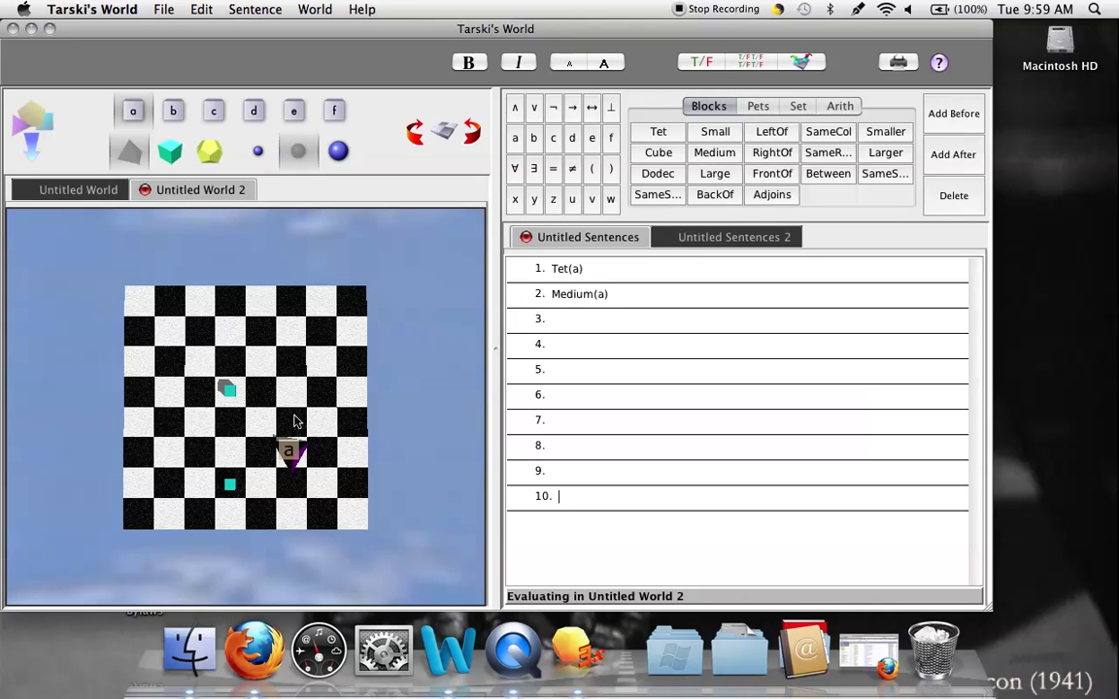
pyautogui.click(744, 61)
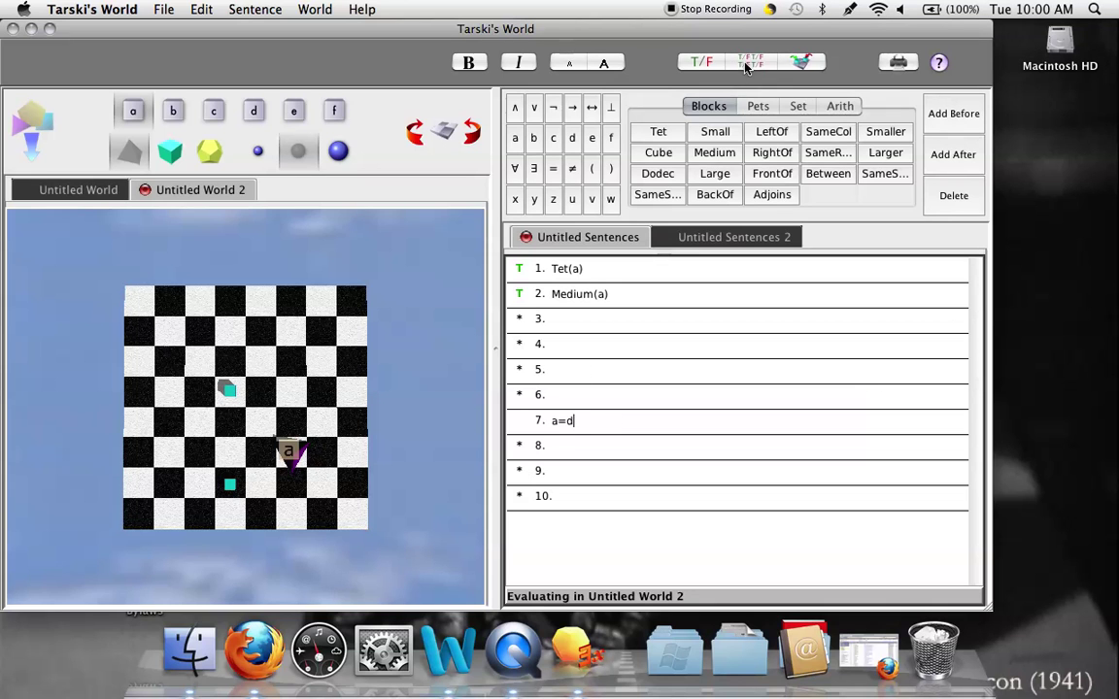
# Evaluate sentence 7, a=d, then name the fourth-column cube in the fifth row from the front d and re-evaluate all sentences.
pyautogui.click(685, 61)
pyautogui.click(228, 390)
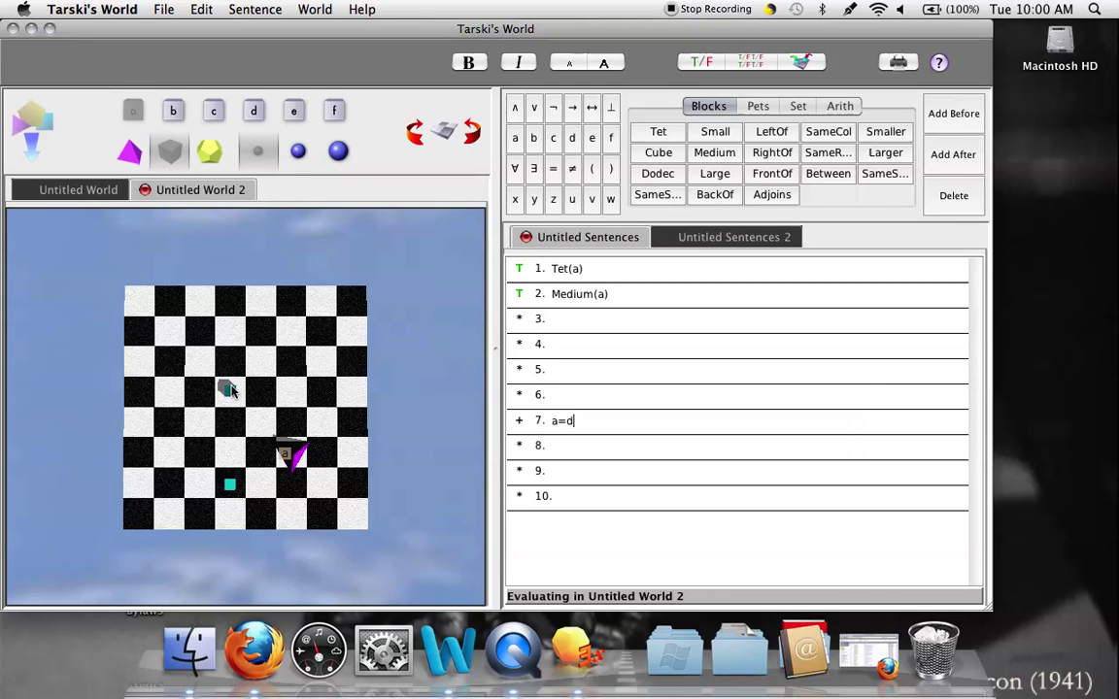
pyautogui.click(253, 111)
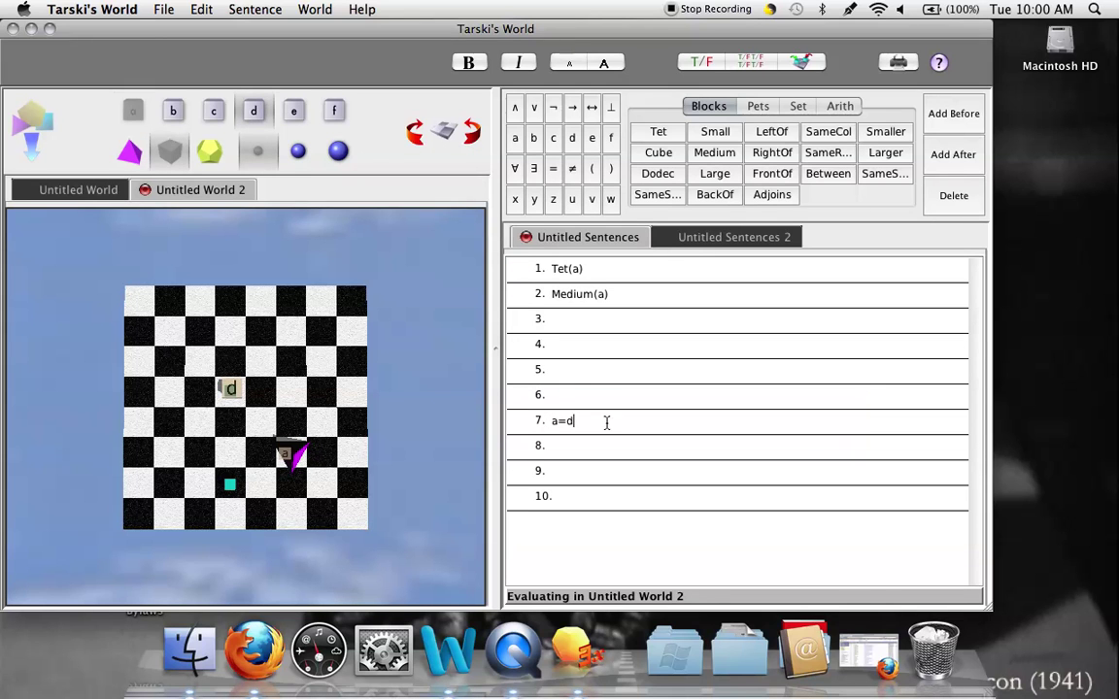
pyautogui.click(748, 64)
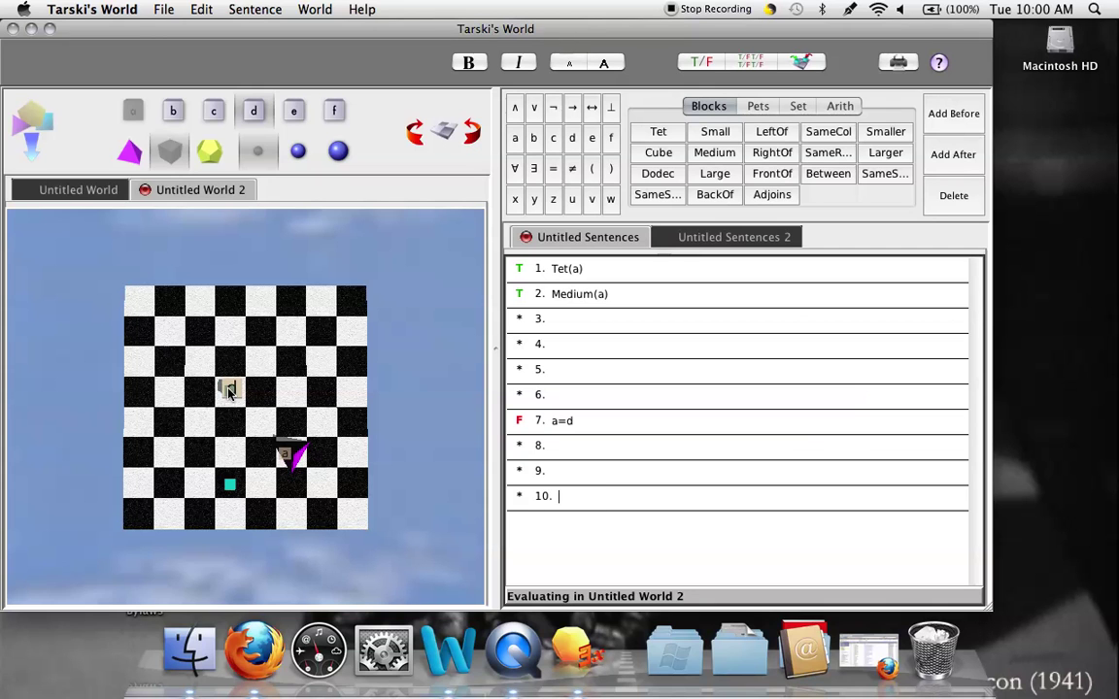
# Turn block d into a medium tetrahedron and evaluate a=d again.
pyautogui.click(297, 149)
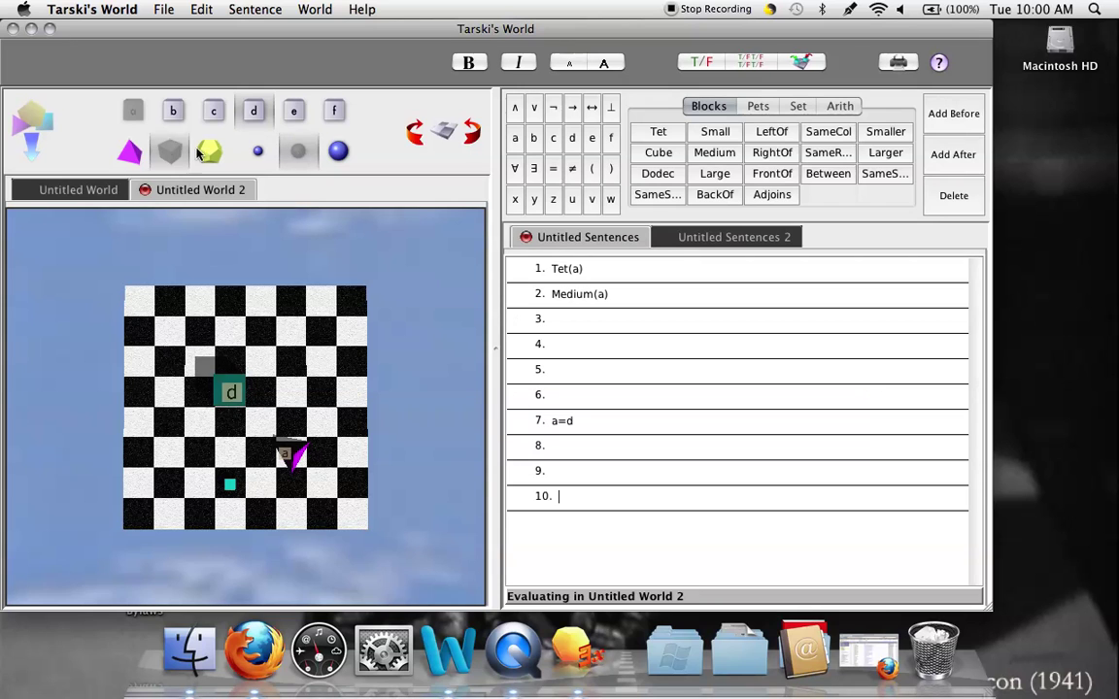
pyautogui.click(132, 152)
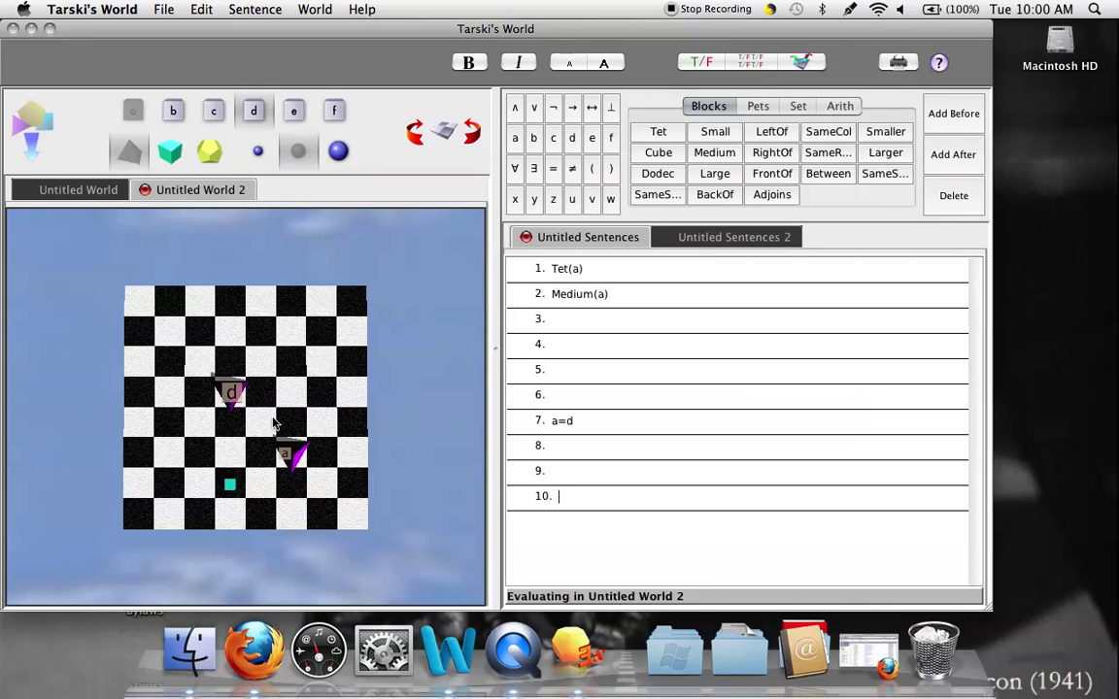
pyautogui.click(701, 63)
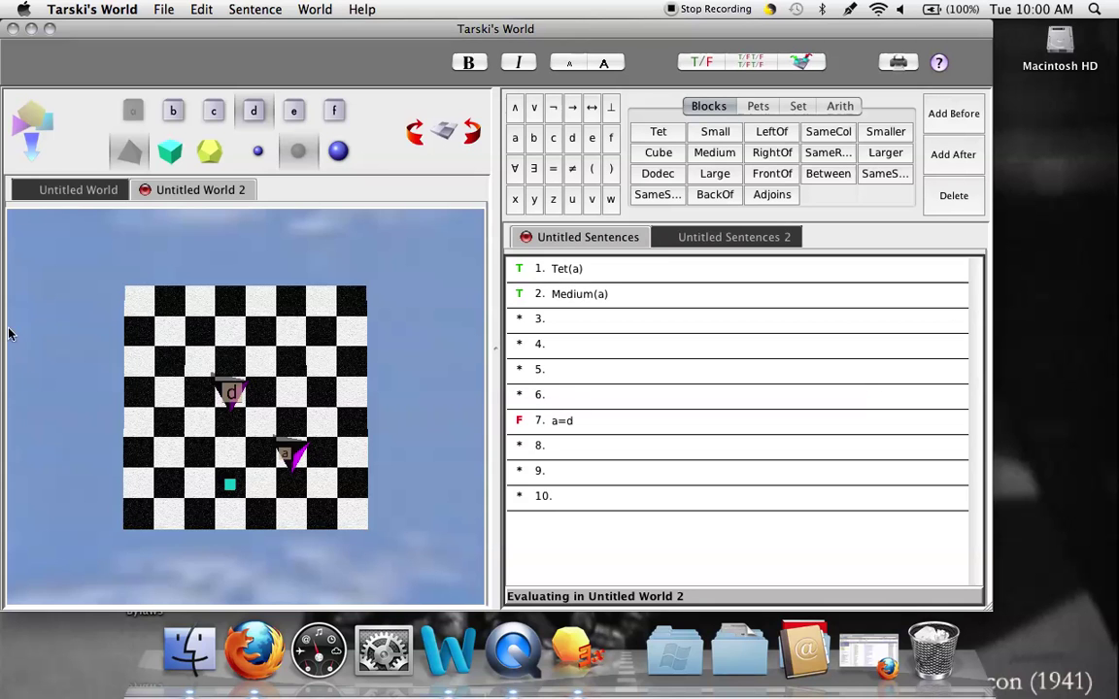
# Move tetrahedron d to the fifth column, third row from the front, directly beside tetrahedron a.
pyautogui.moveTo(231, 392); pyautogui.dragTo(260, 455)
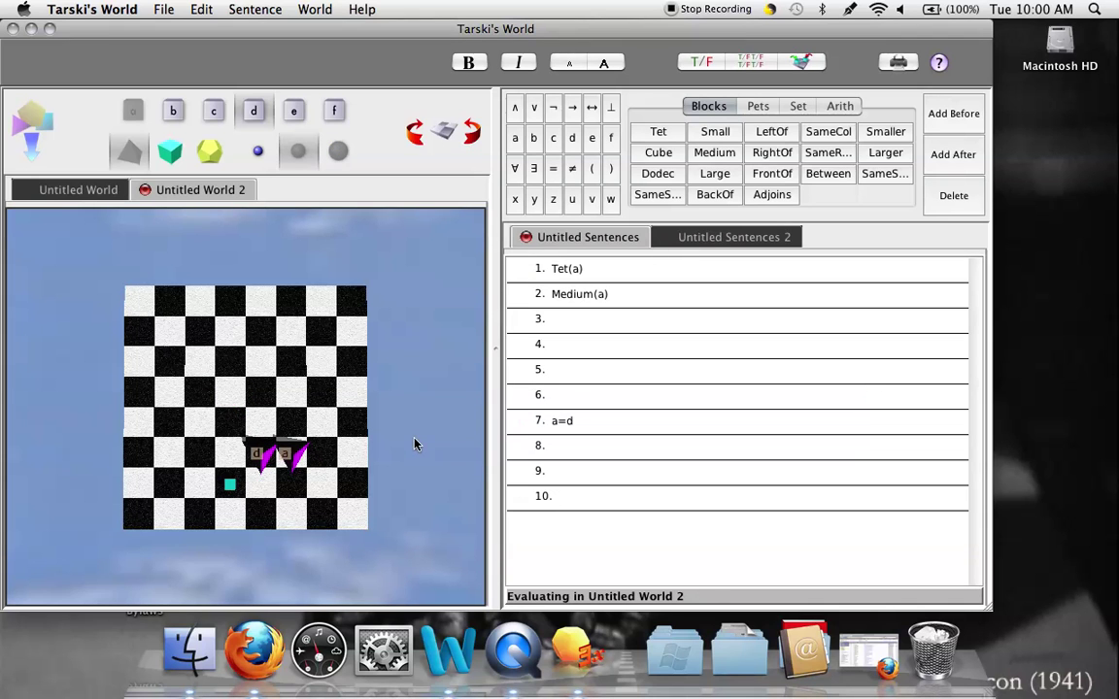
pyautogui.click(287, 460)
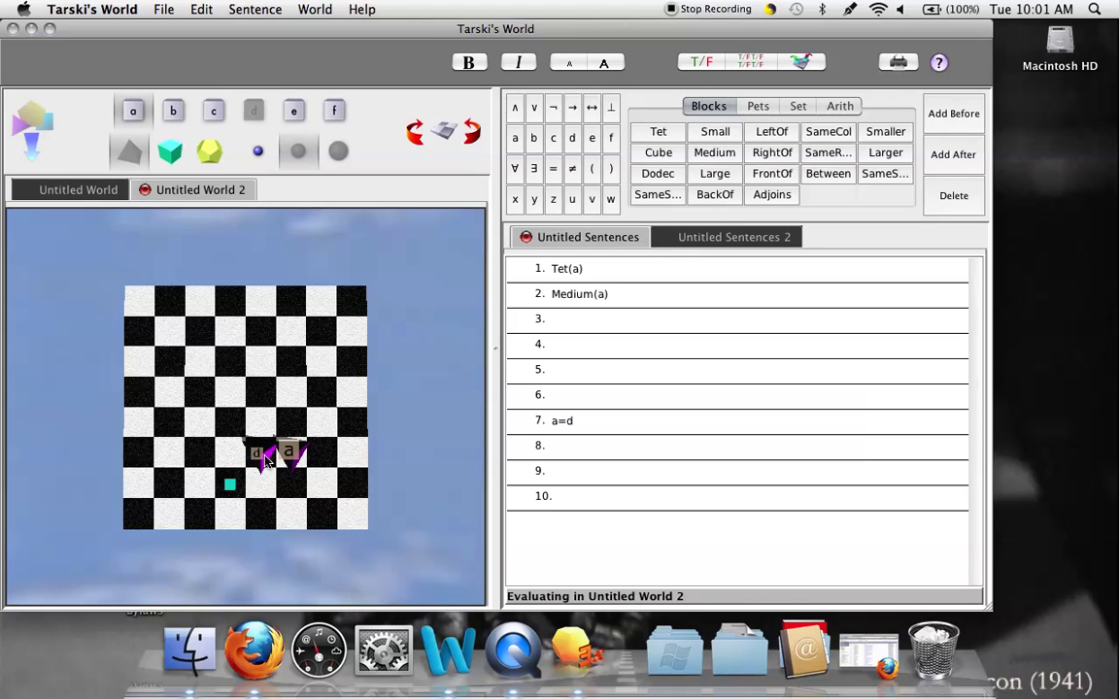
# Transfer the name d from the fifth-column tetrahedron to tetrahedron a and evaluate all sentences.
pyautogui.click(259, 456)
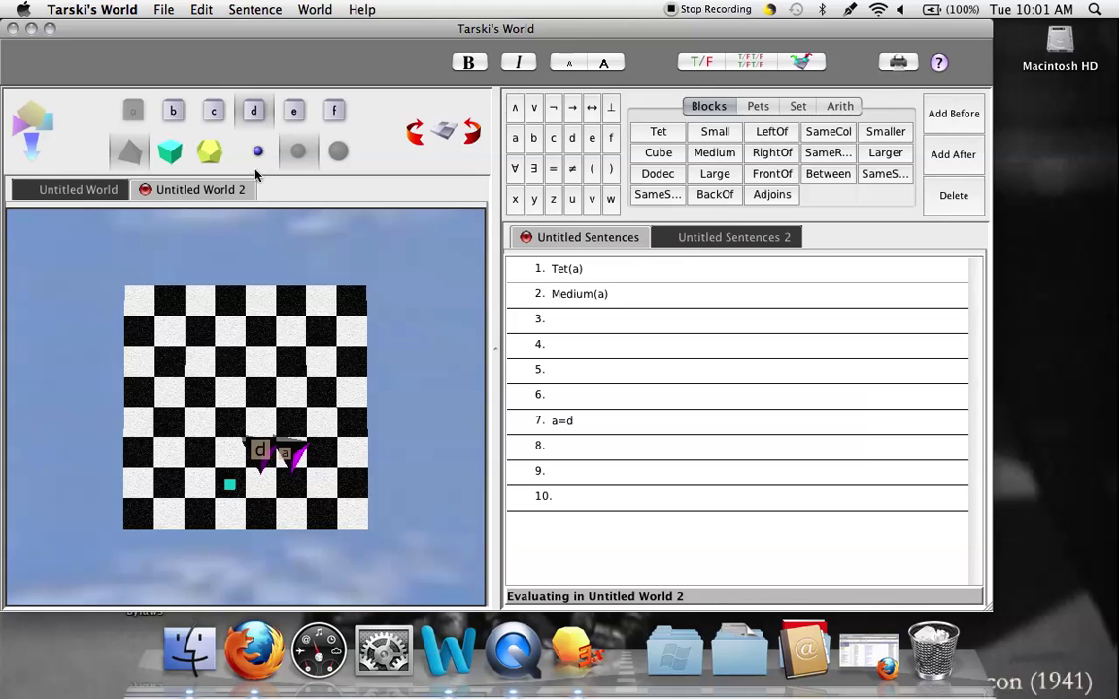
pyautogui.click(252, 112)
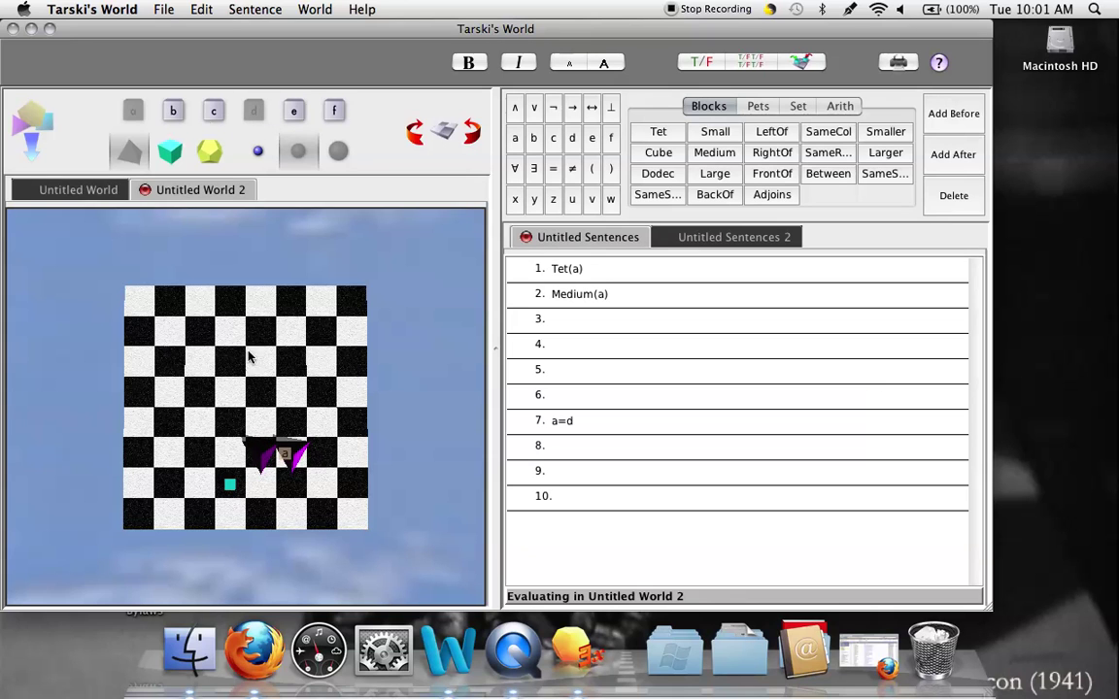
pyautogui.click(291, 460)
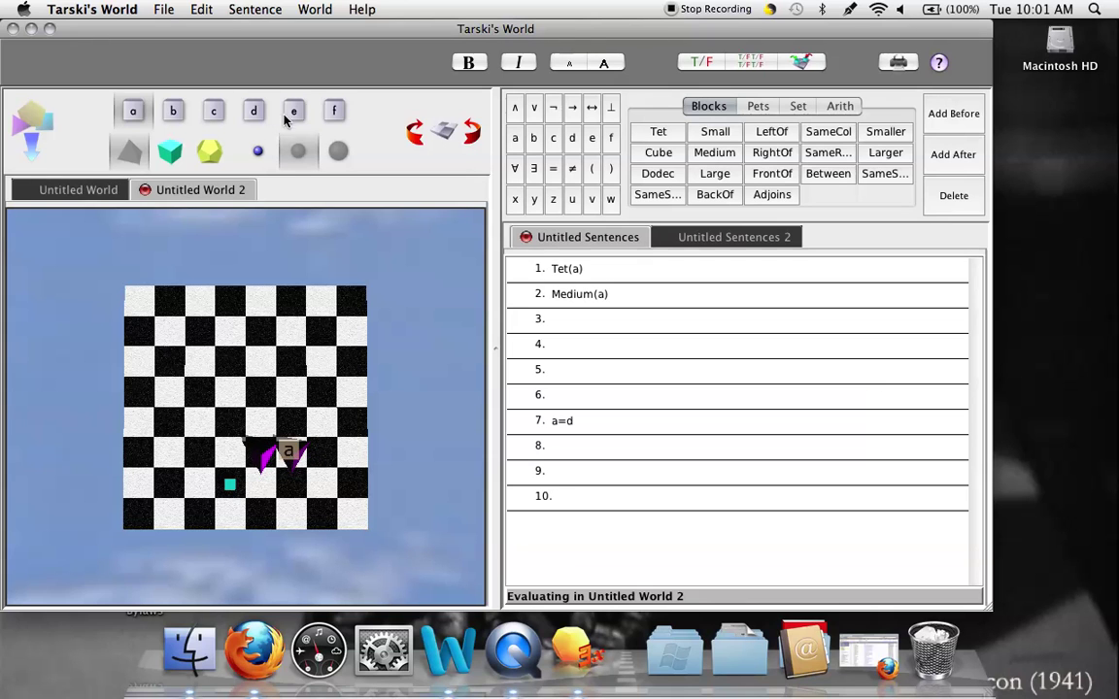
pyautogui.click(254, 112)
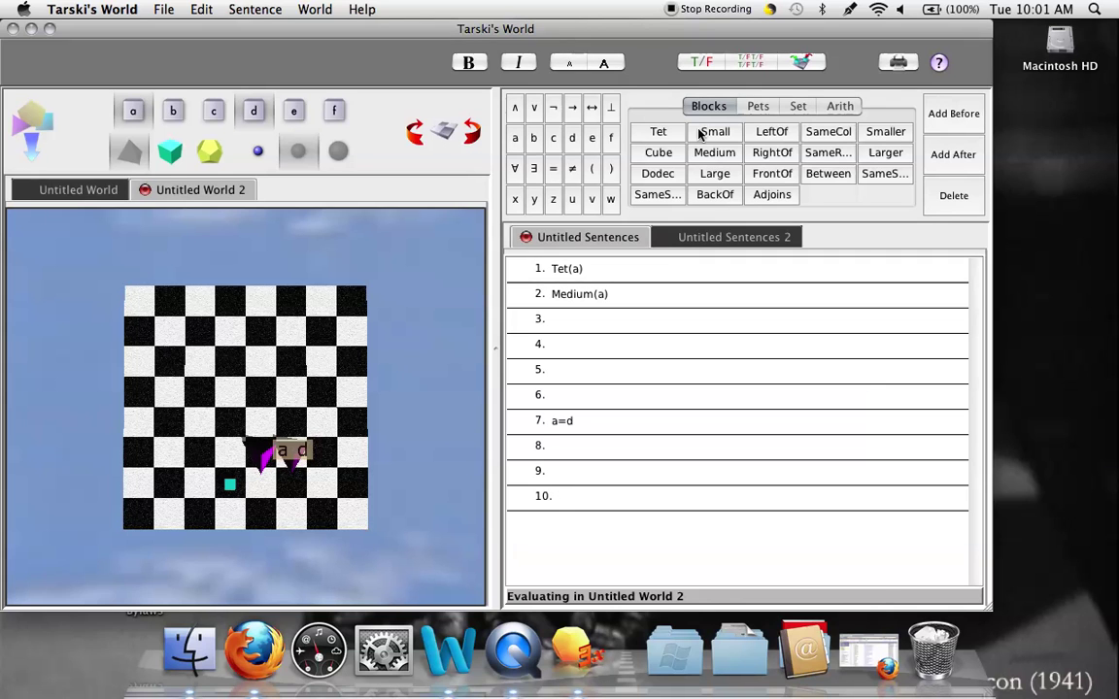
pyautogui.click(750, 61)
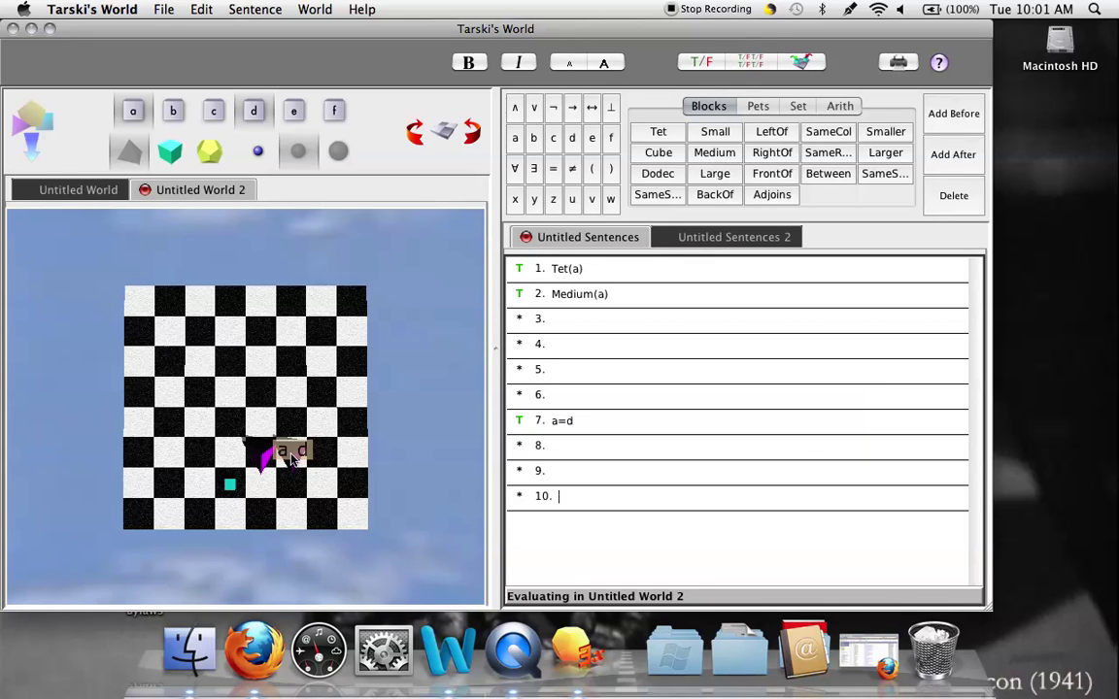
# Give the tetrahedron named a and d the additional names b, c, e and f, and move it three rows back in the sixth column.
pyautogui.click(456, 456)
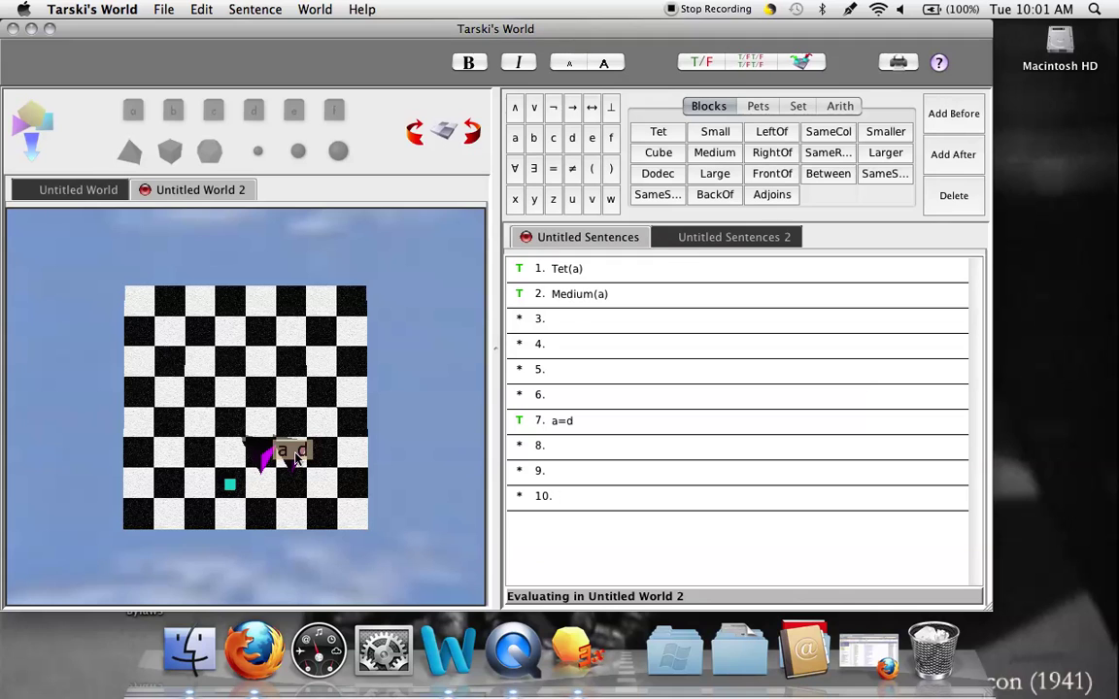
pyautogui.click(231, 486)
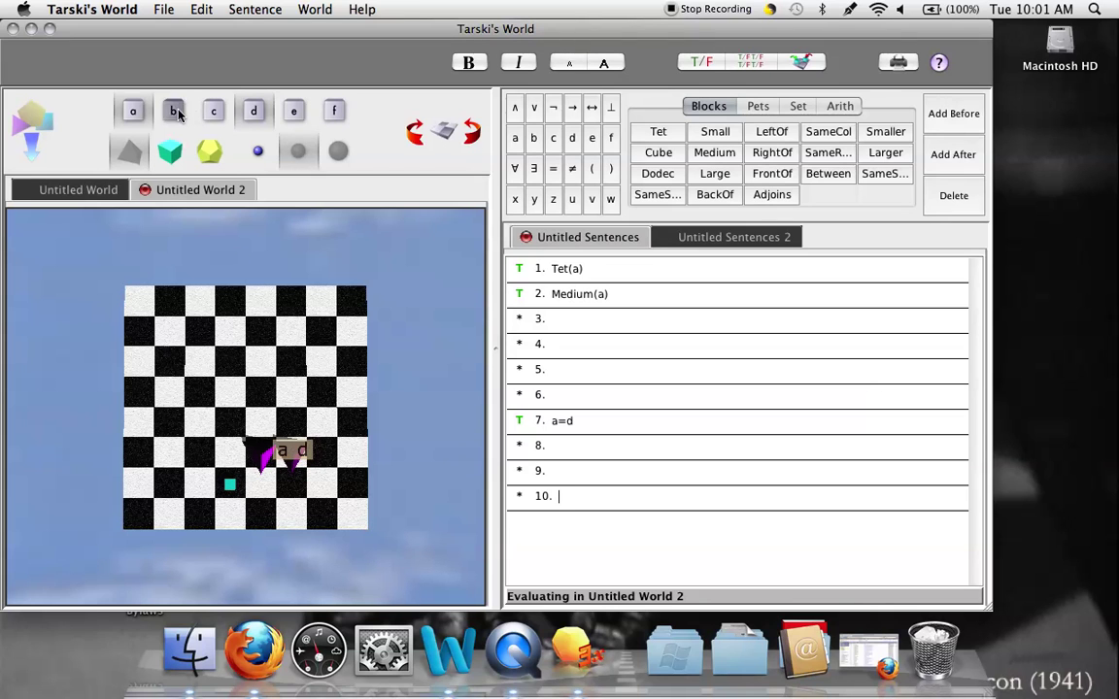
pyautogui.click(173, 111)
pyautogui.click(213, 113)
pyautogui.click(293, 110)
pyautogui.click(334, 111)
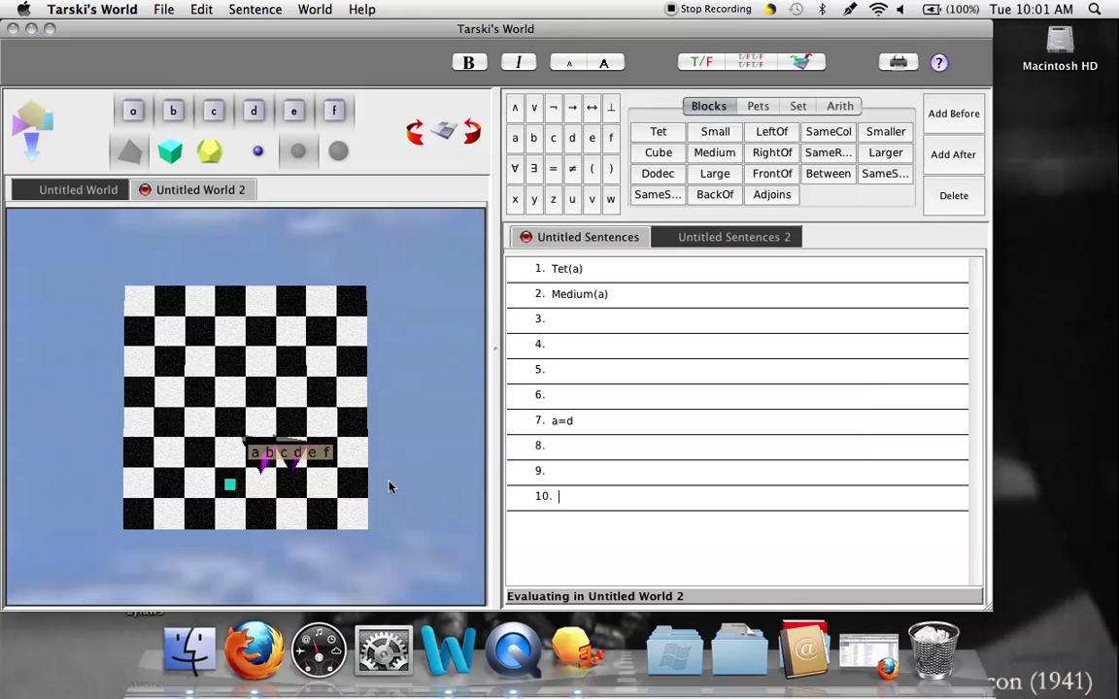
pyautogui.moveTo(260, 462); pyautogui.dragTo(298, 367)
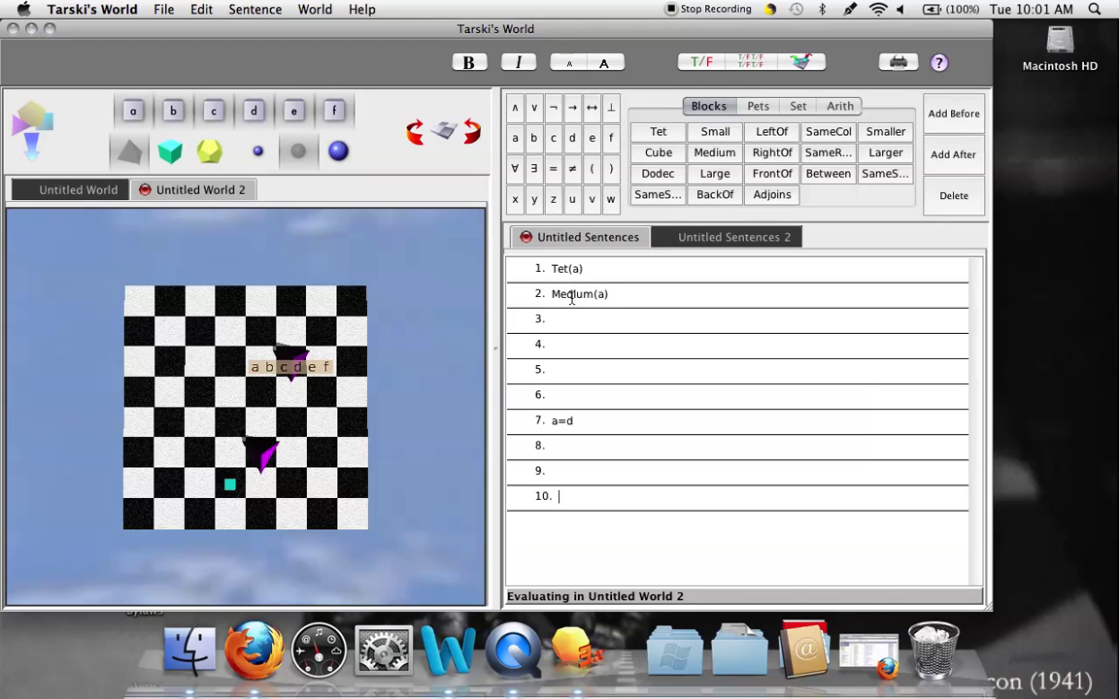
# Open Austin's Sentences.sen from the TW Exercise Files folder.
pyautogui.click(699, 271)
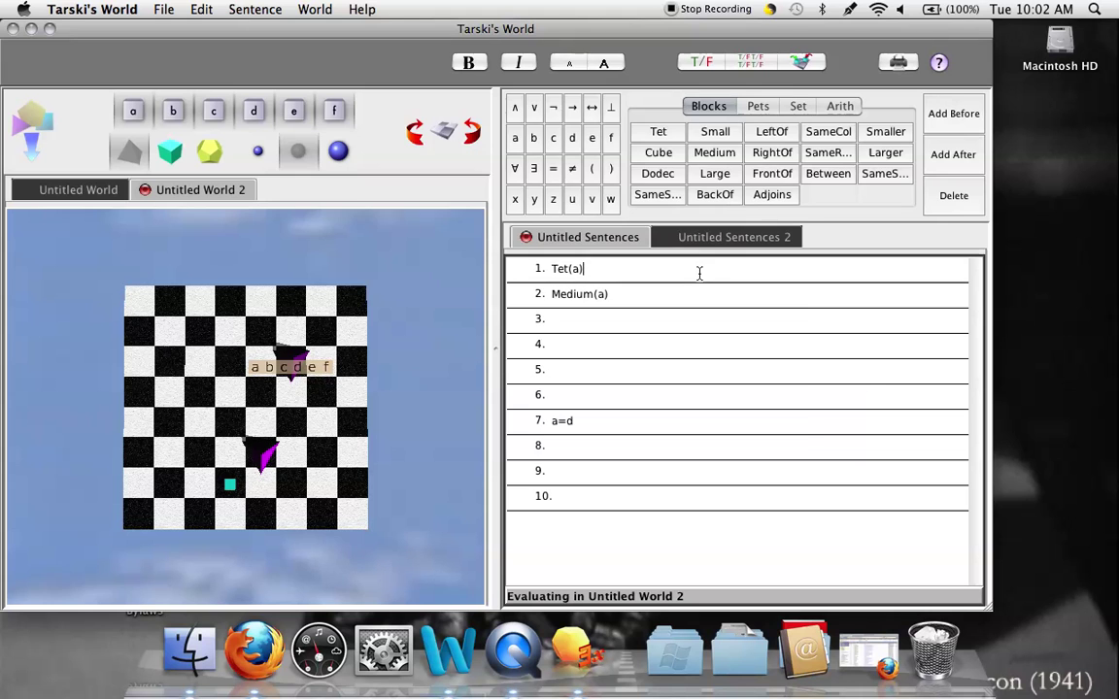
pyautogui.press('super+o')
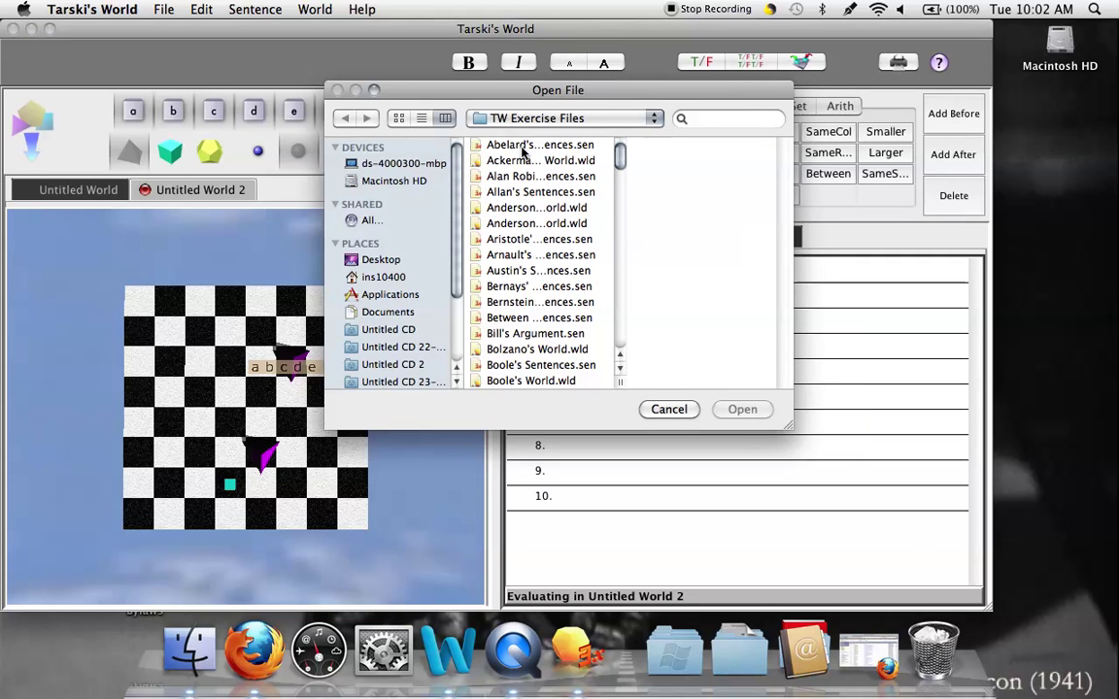
pyautogui.scroll(-2, 530, 214)
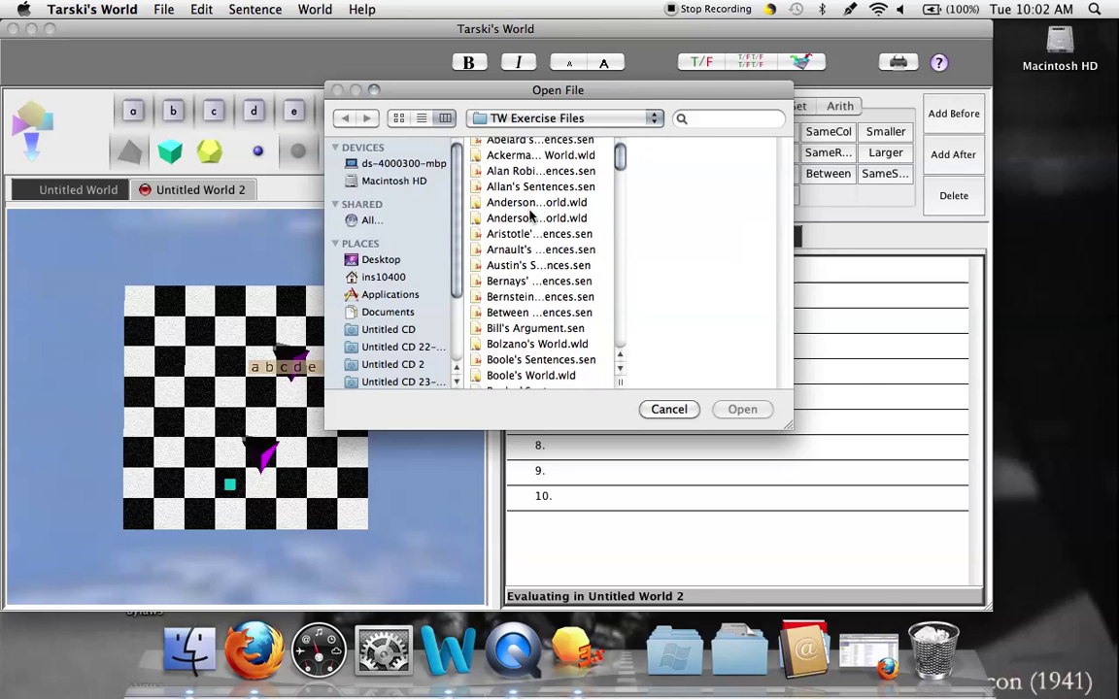
pyautogui.scroll(-5, 530, 214)
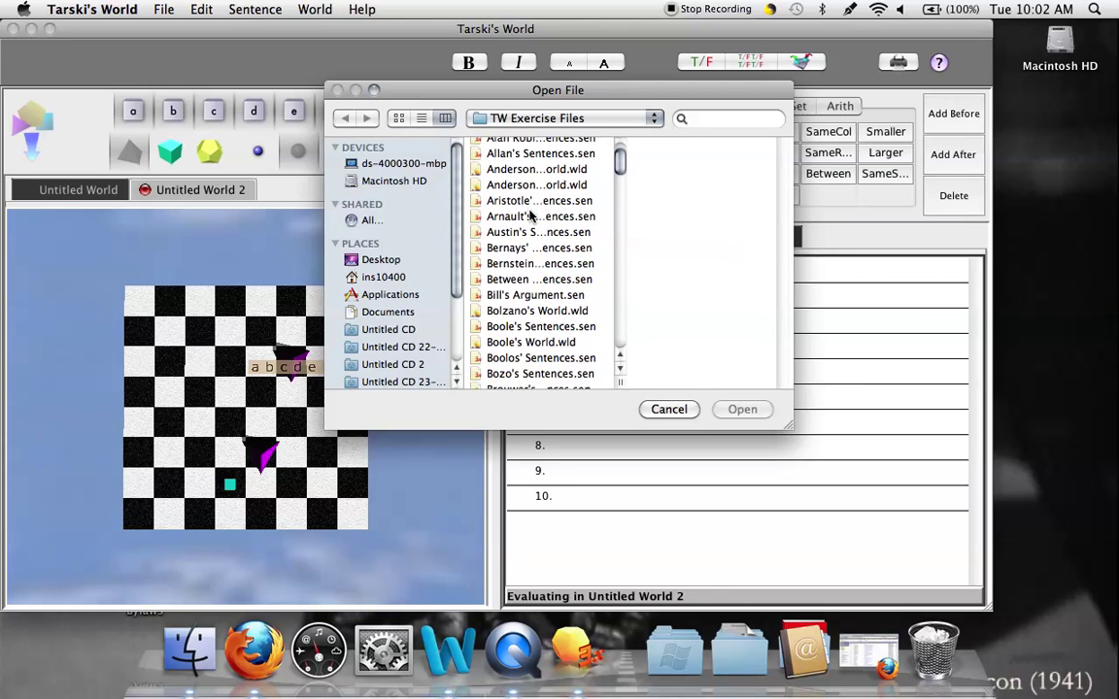
pyautogui.scroll(-15, 550, 219)
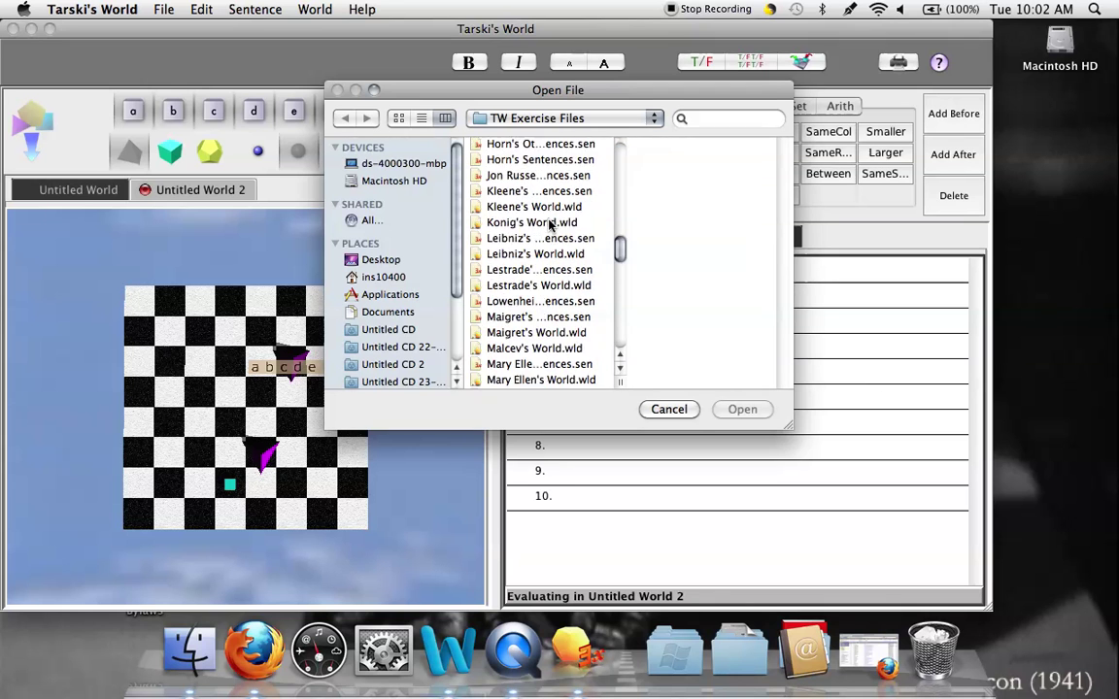
pyautogui.scroll(-1, 549, 226)
pyautogui.scroll(20, 549, 224)
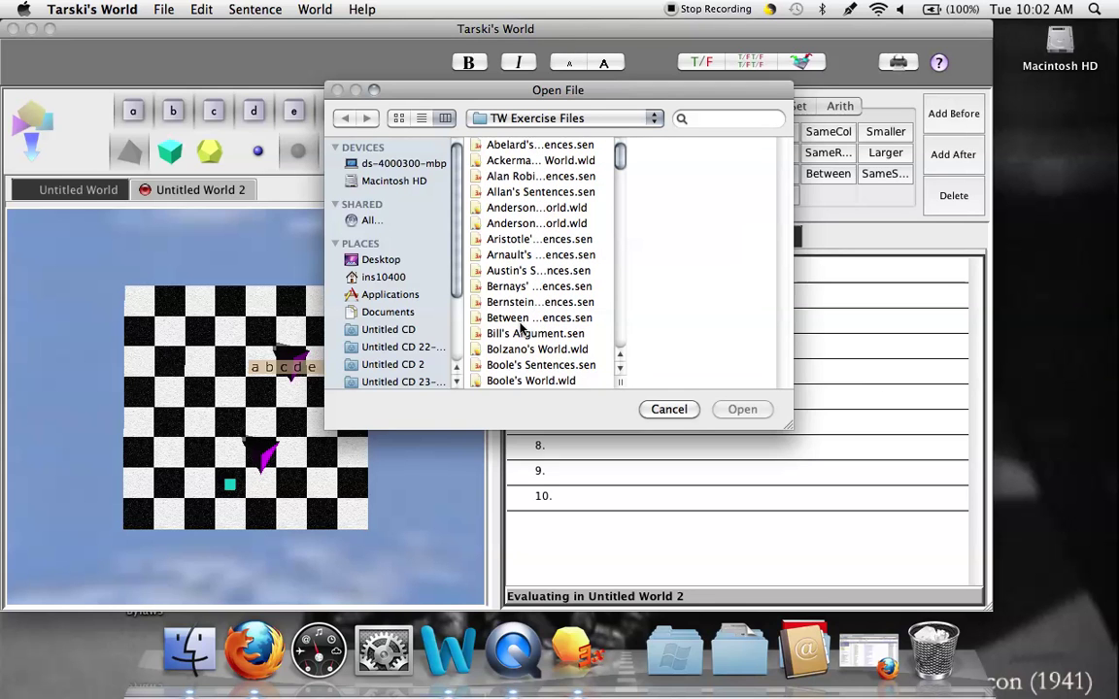
pyautogui.click(517, 272)
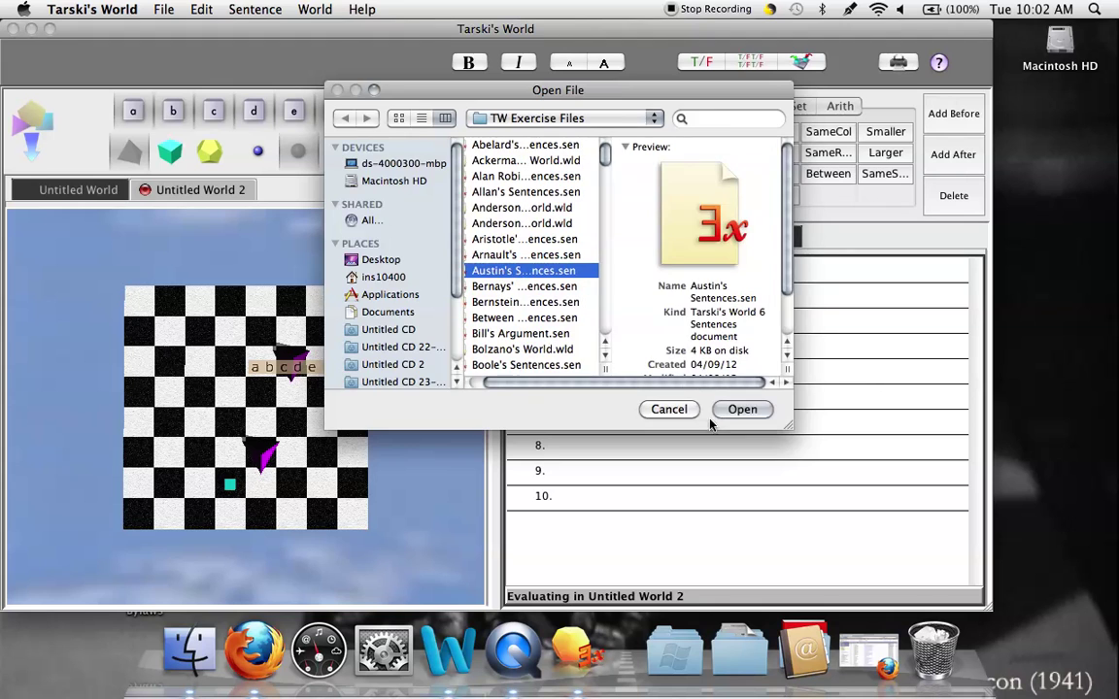
pyautogui.click(735, 411)
# Add a blank sentence 7 after RightOf(a, b) in Austin's Sentences.sen.
pyautogui.click(647, 270)
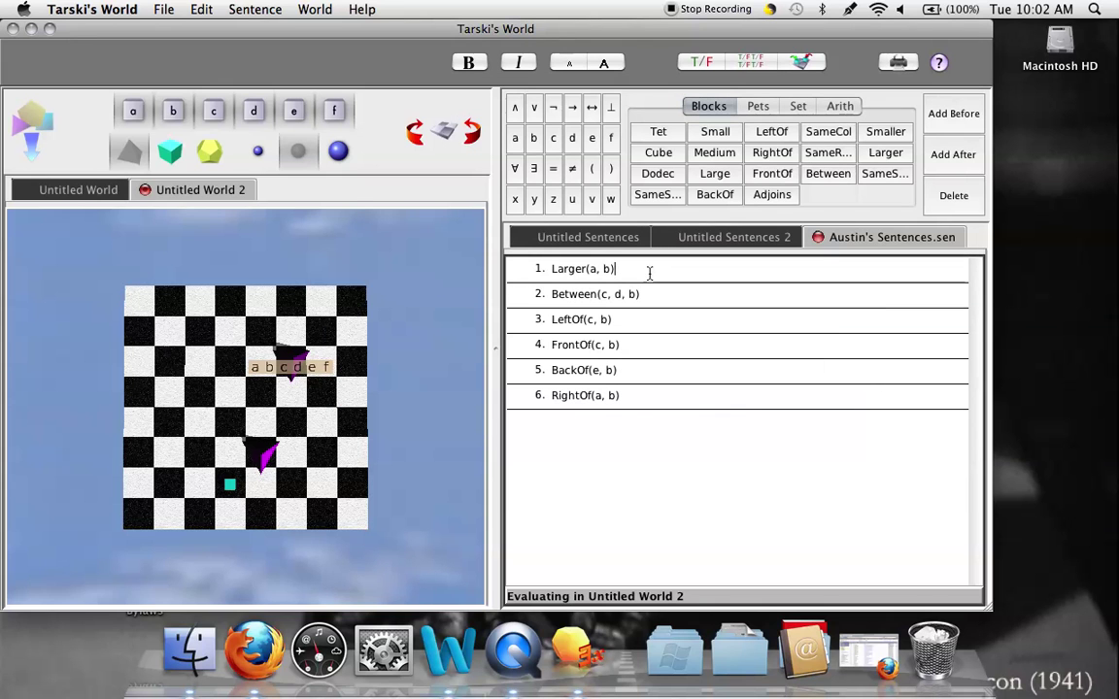
pyautogui.click(634, 395)
pyautogui.click(258, 10)
pyautogui.click(259, 32)
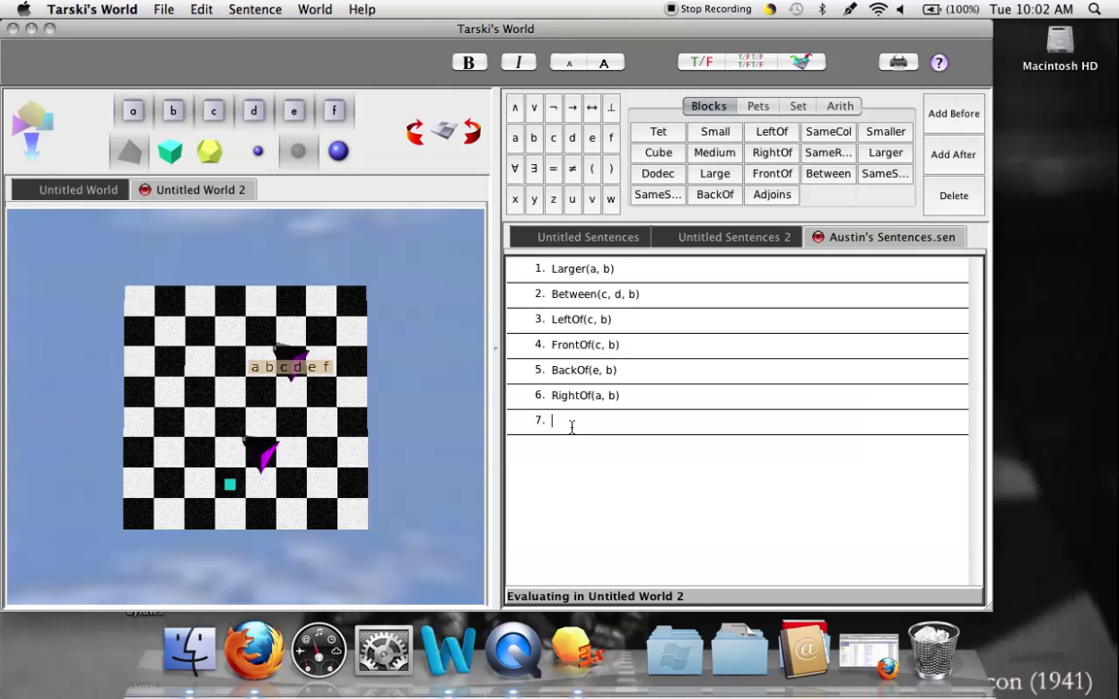
# Add blank sentences 8 and 9 to Austin's Sentences.sen and return to the empty sentence 7.
pyautogui.press('Return')
pyautogui.press('Return')
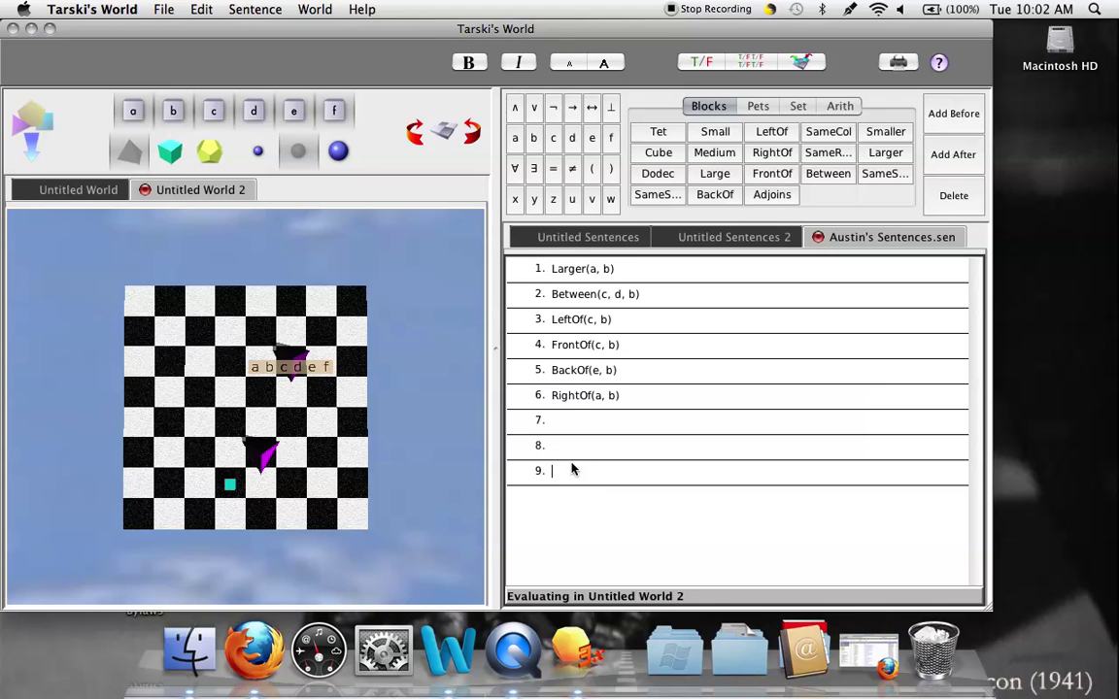
pyautogui.click(577, 424)
pyautogui.press('super+s')
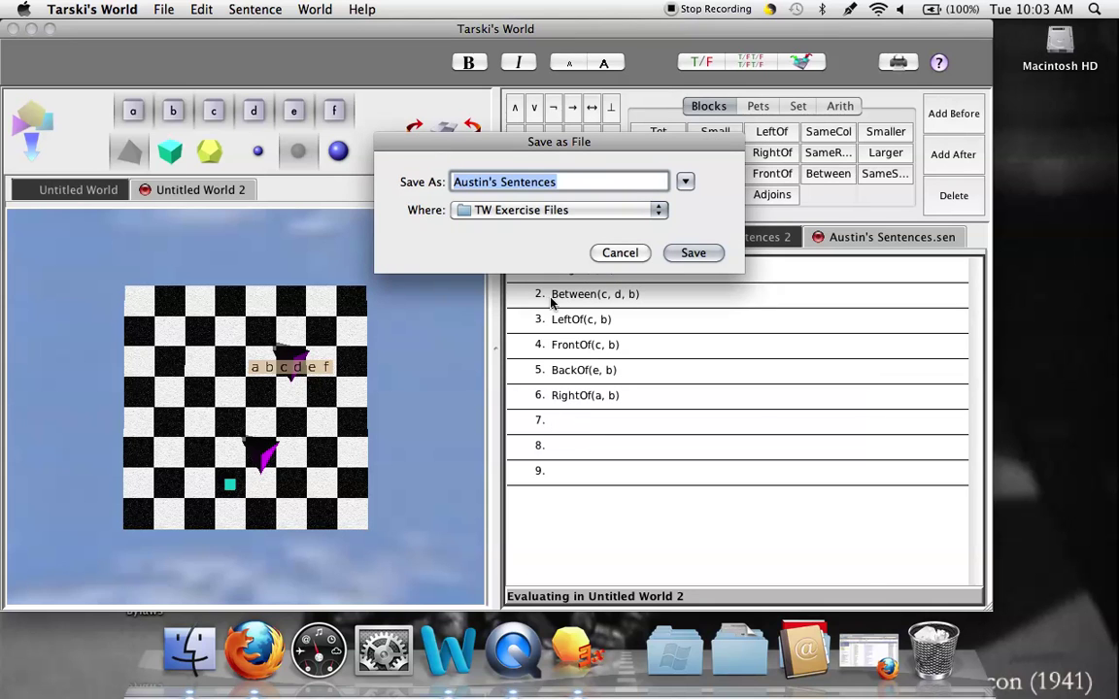
pyautogui.click(499, 182)
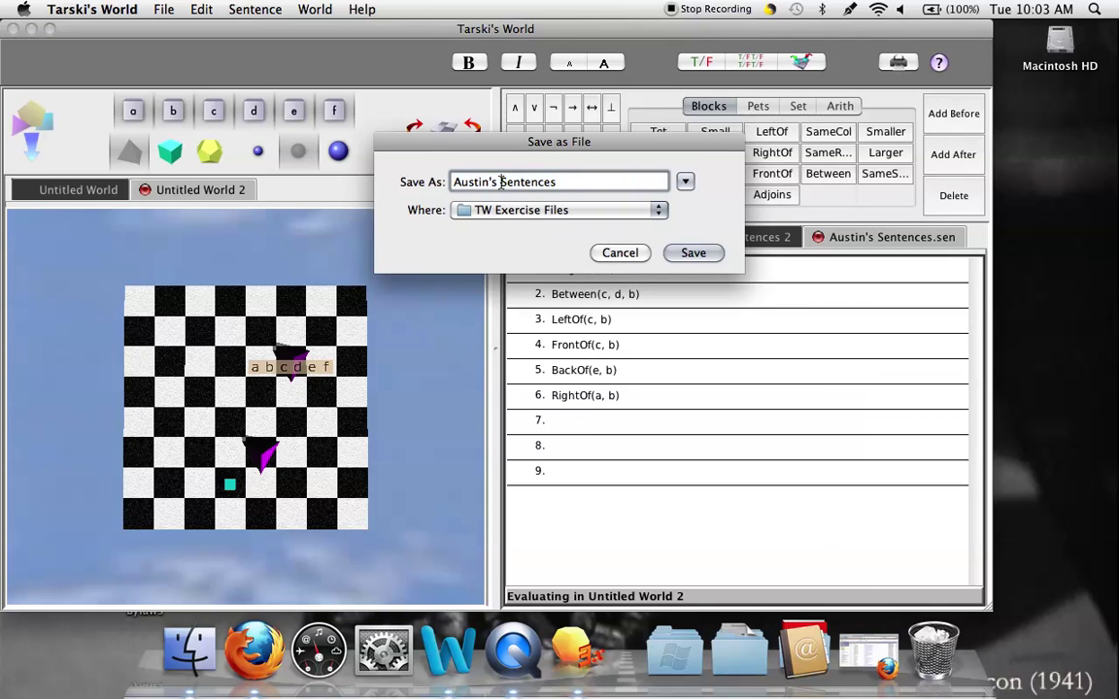
pyautogui.press('BackSpace')
pyautogui.press('BackSpace')
pyautogui.press('BackSpace')
pyautogui.press('BackSpace')
pyautogui.press('BackSpace')
pyautogui.press('BackSpace')
pyautogui.press('BackSpace')
pyautogui.press('BackSpace')
pyautogui.press('BackSpace')
pyautogui.click(533, 183)
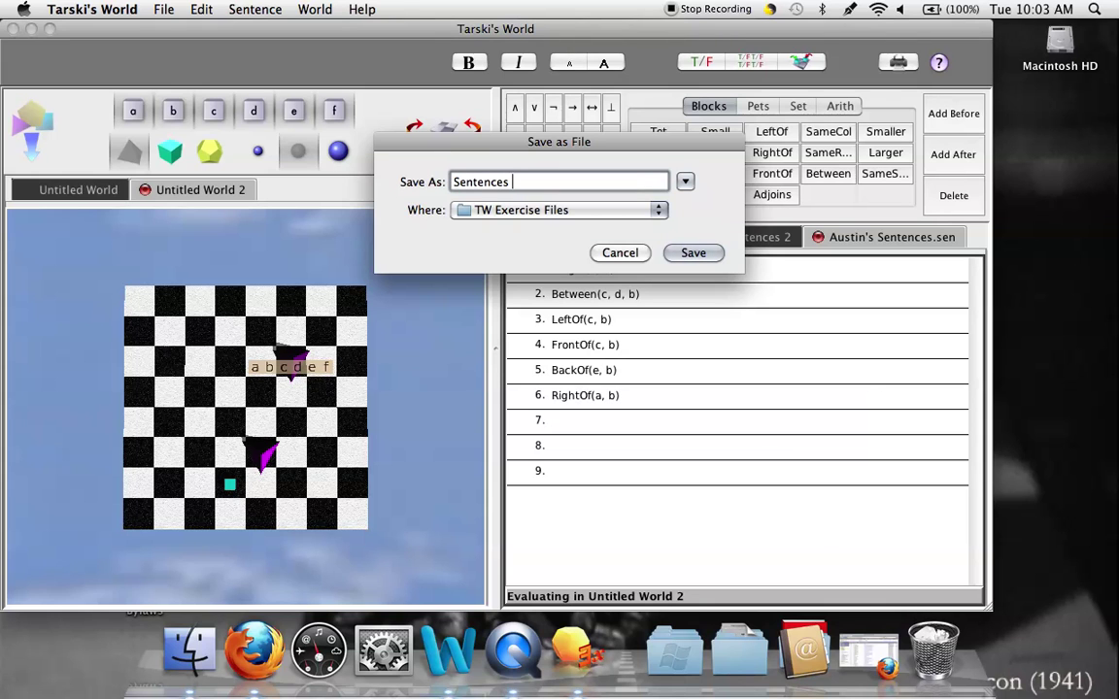
pyautogui.click(618, 254)
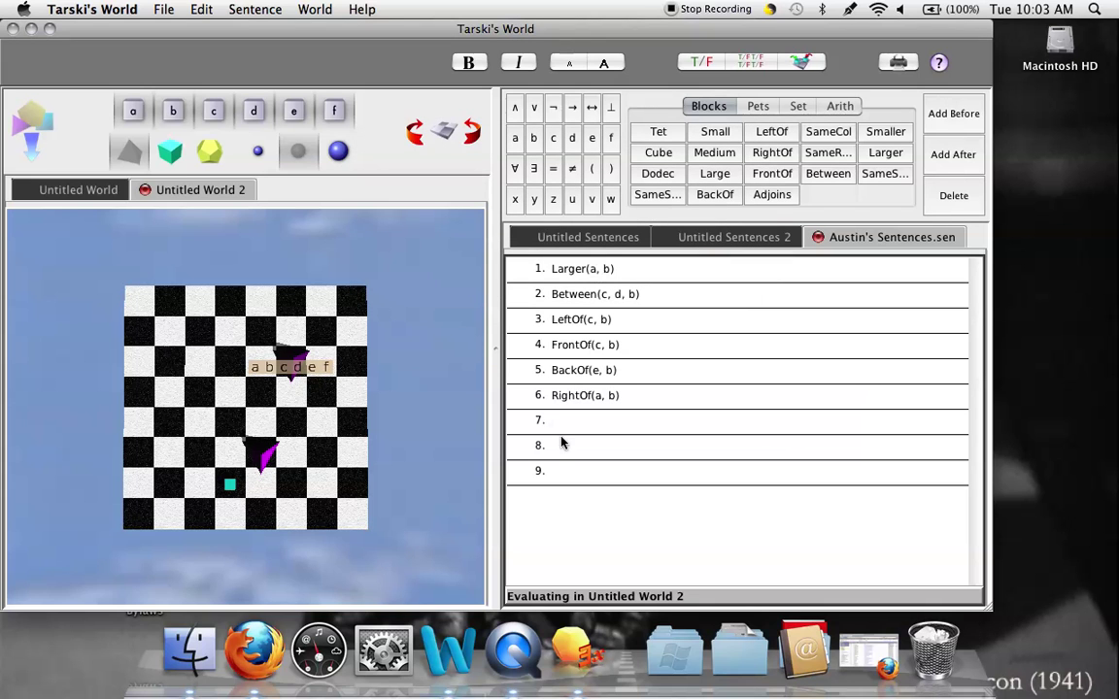
# Save the sentence file as a new copy named Sentences 1.7 on the Desktop.
pyautogui.click(164, 9)
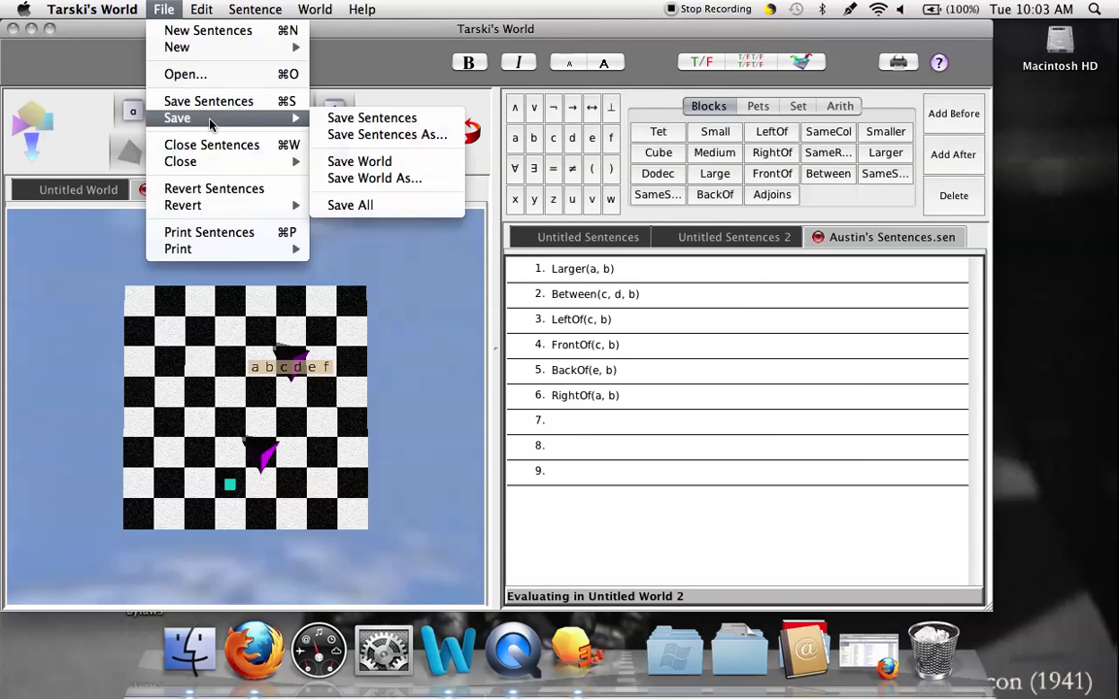
pyautogui.moveTo(303, 118)
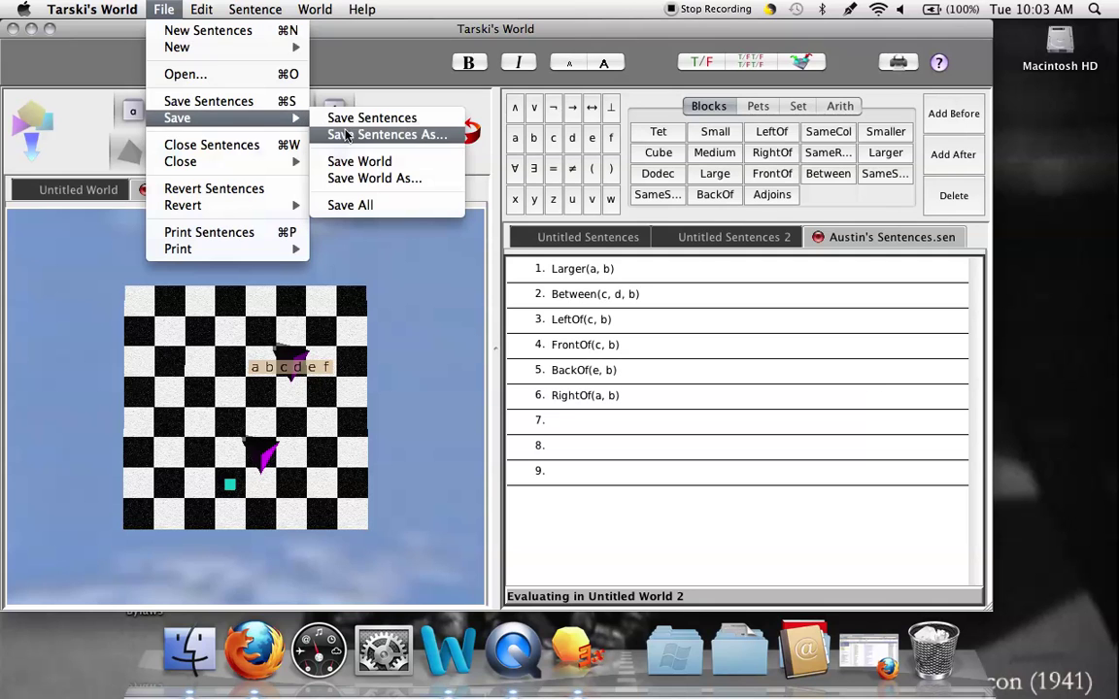
pyautogui.click(322, 136)
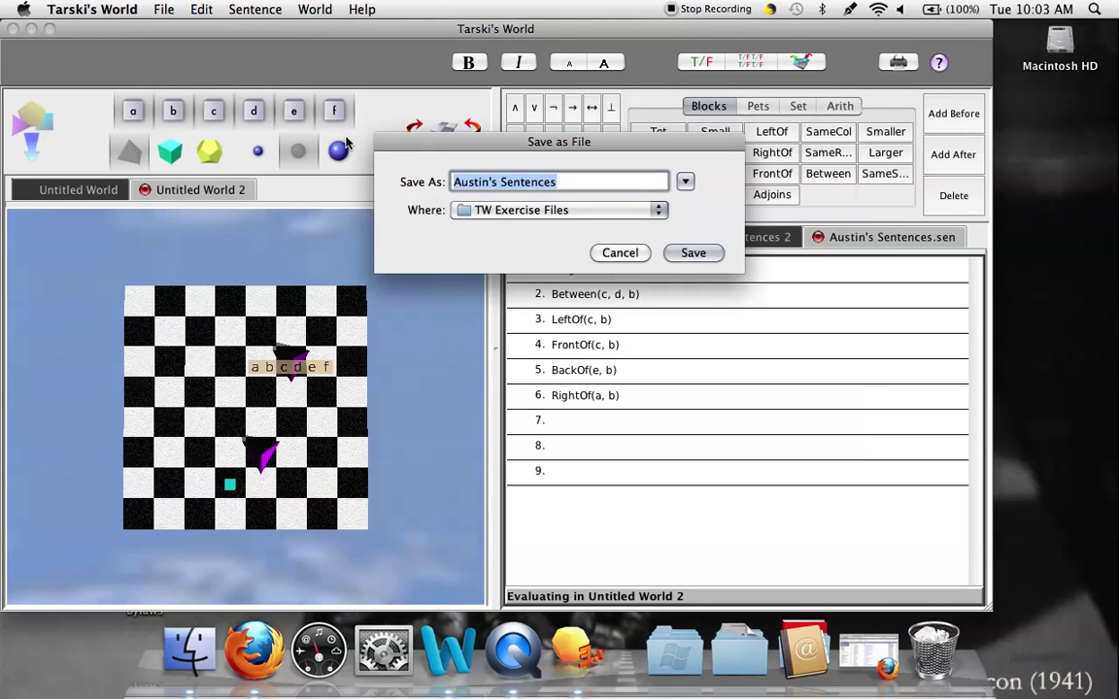
pyautogui.click(498, 182)
pyautogui.press('BackSpace')
pyautogui.press('BackSpace')
pyautogui.press('BackSpace')
pyautogui.press('BackSpace')
pyautogui.press('BackSpace')
pyautogui.press('BackSpace')
pyautogui.press('BackSpace')
pyautogui.press('BackSpace')
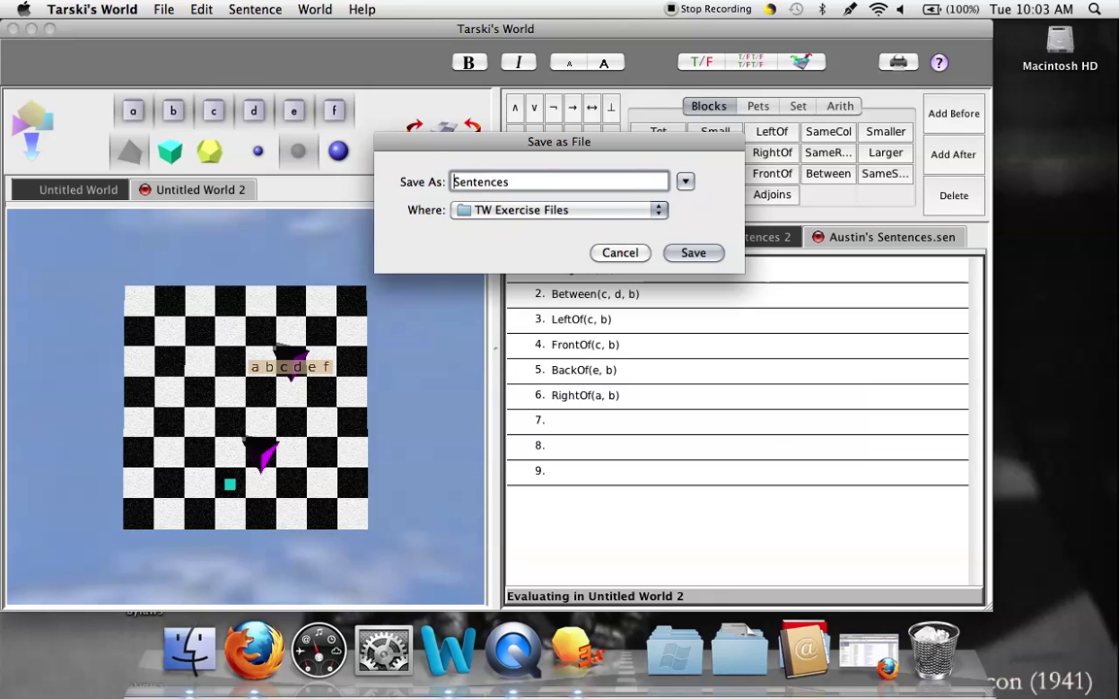
pyautogui.click(544, 182)
pyautogui.write('1.7')
pyautogui.click(596, 213)
pyautogui.click(573, 284)
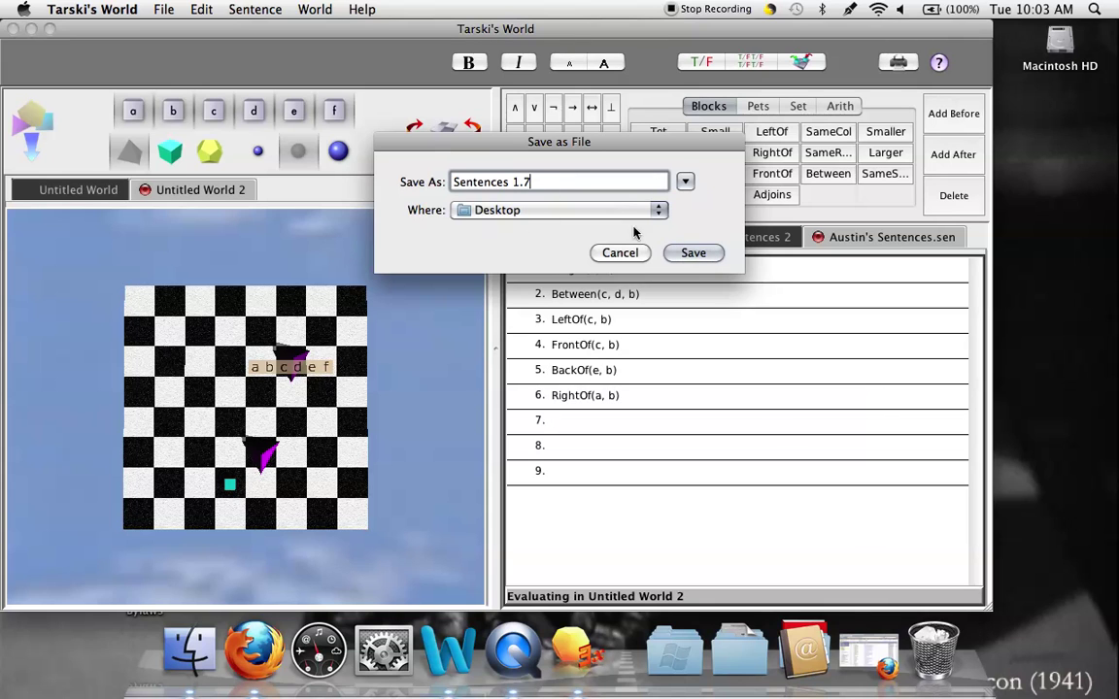
pyautogui.click(682, 254)
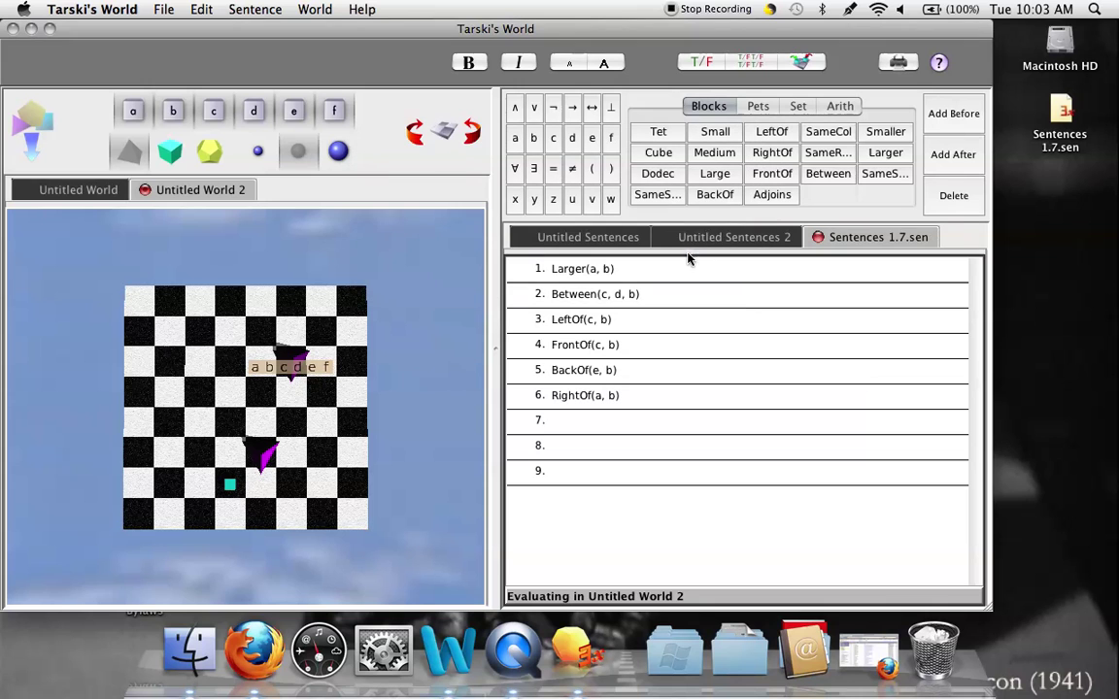
# Reposition Sentences 1.7.sen lower on the desktop and switch from Tarski's World to a blank Microsoft Word document.
pyautogui.click(1063, 167)
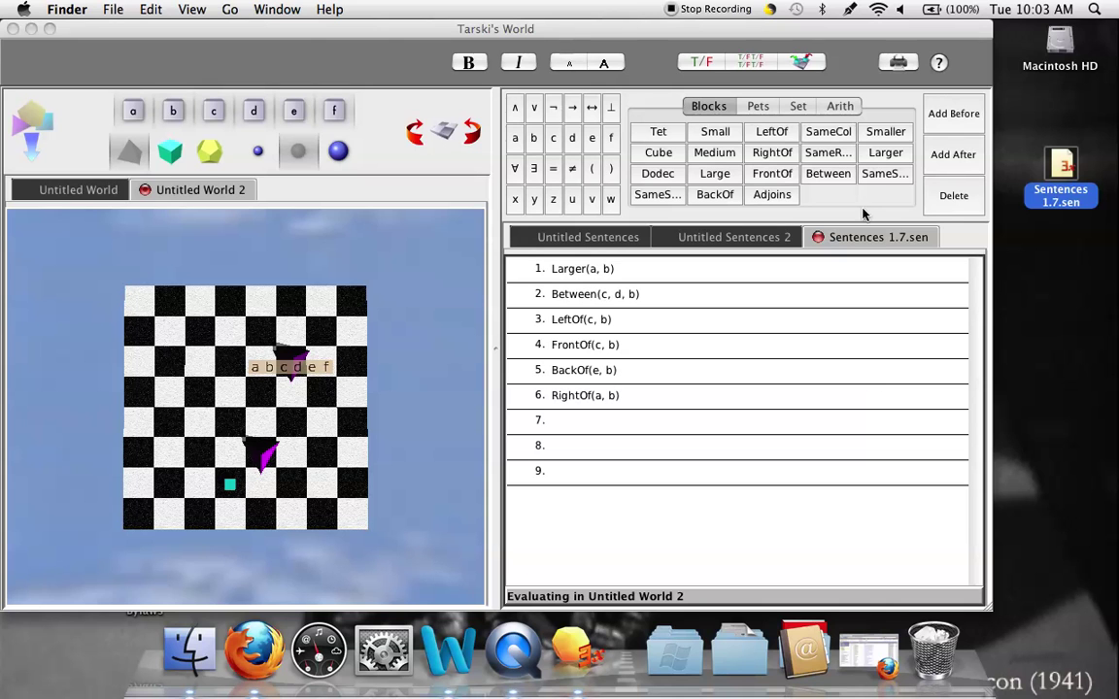
pyautogui.click(269, 24)
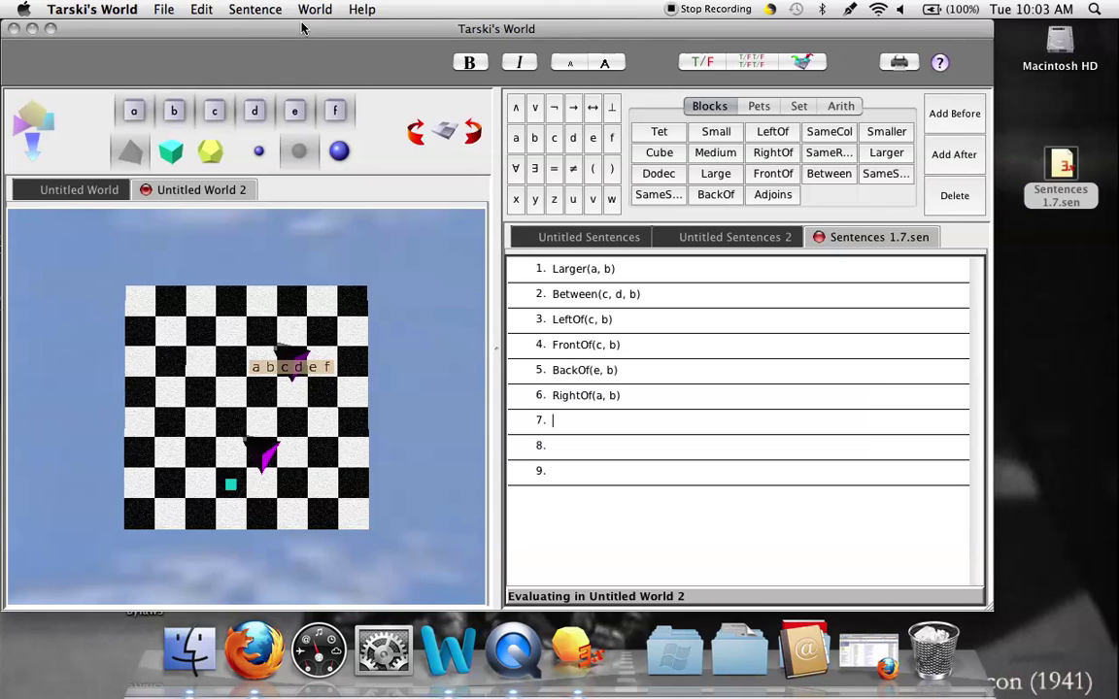
pyautogui.click(32, 28)
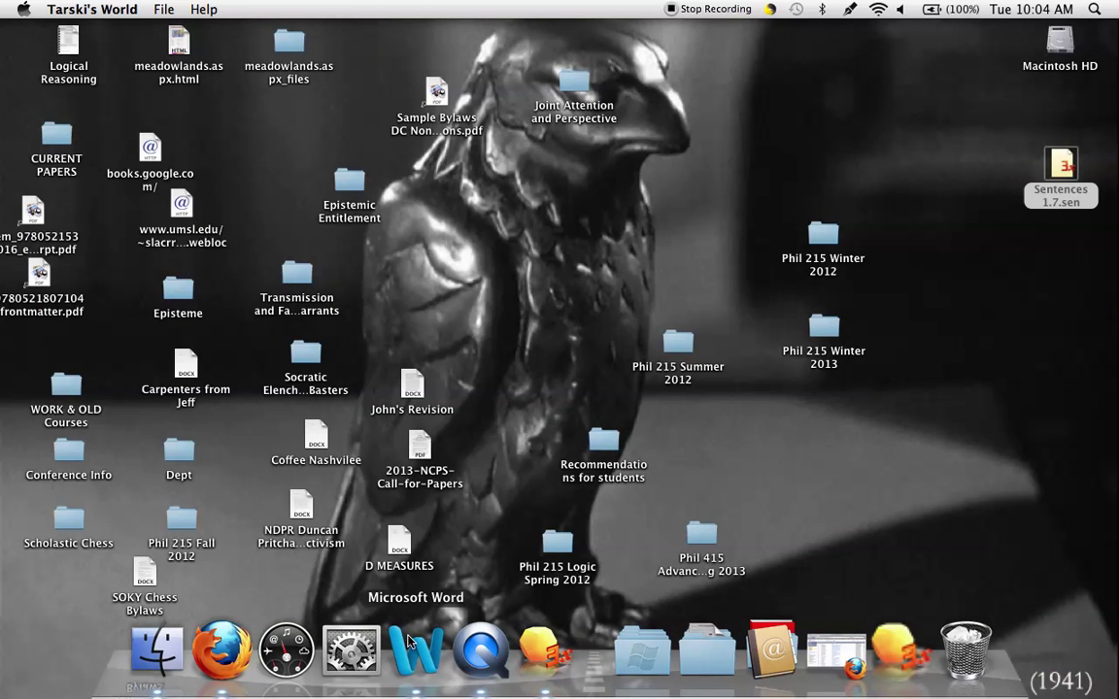
pyautogui.click(412, 646)
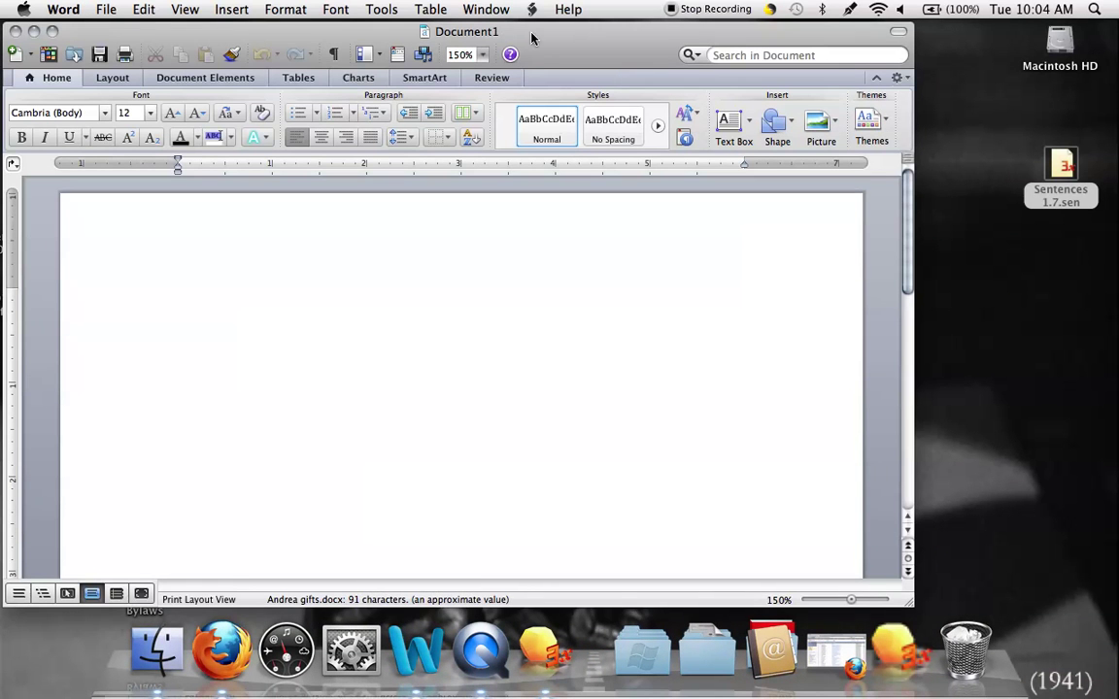
pyautogui.moveTo(566, 41); pyautogui.dragTo(570, 41)
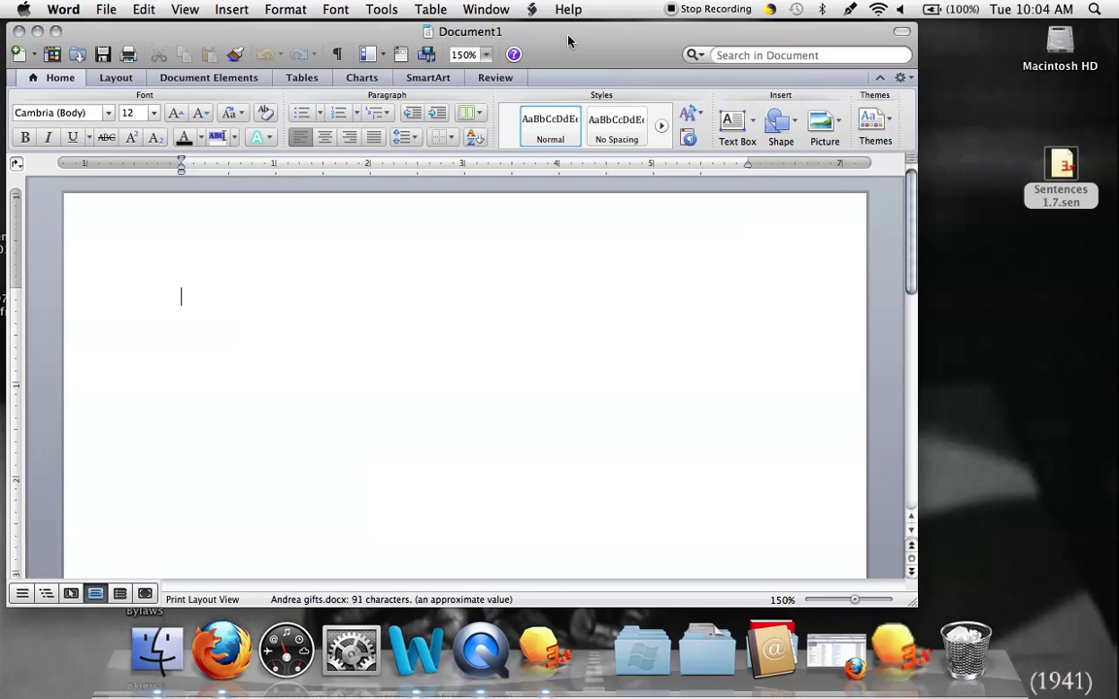
# Write item 1 in the document as "1. (0+0) 0 is a term, by clause 1.".
pyautogui.write('1. (')
pyautogui.write('0+)')
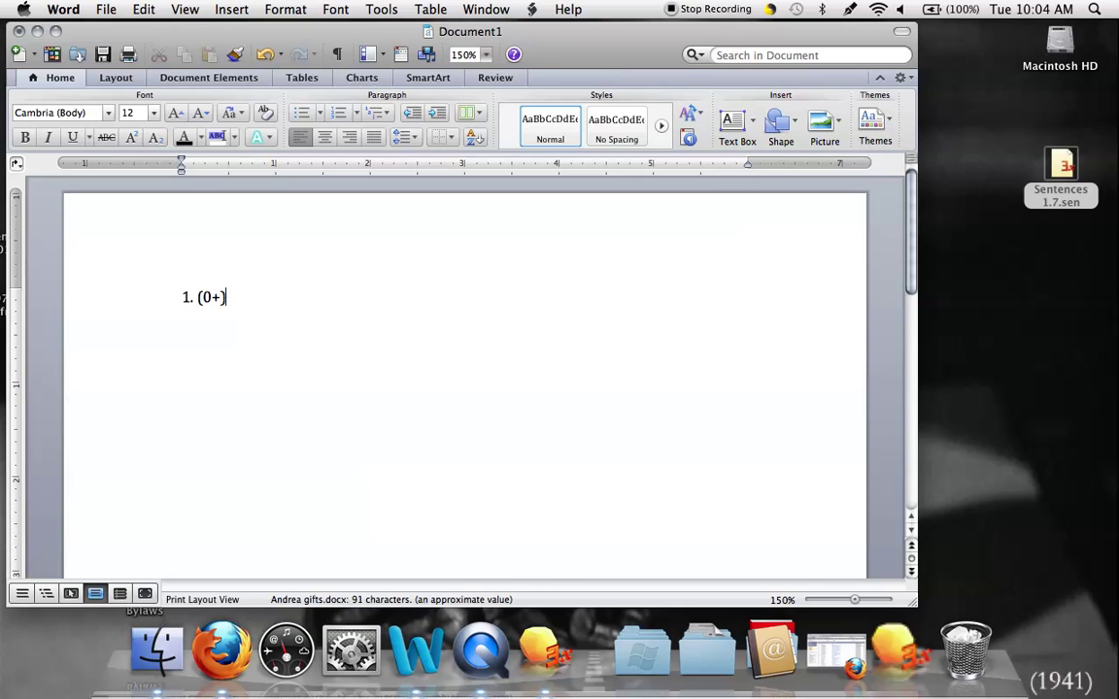
pyautogui.press('BackSpace')
pyautogui.write('0)')
pyautogui.press('Left')
pyautogui.press('Left')
pyautogui.press('Left')
pyautogui.hotkey('shift', 'Left')
pyautogui.press('Right')
pyautogui.write('0 is a term, by clause 1.')
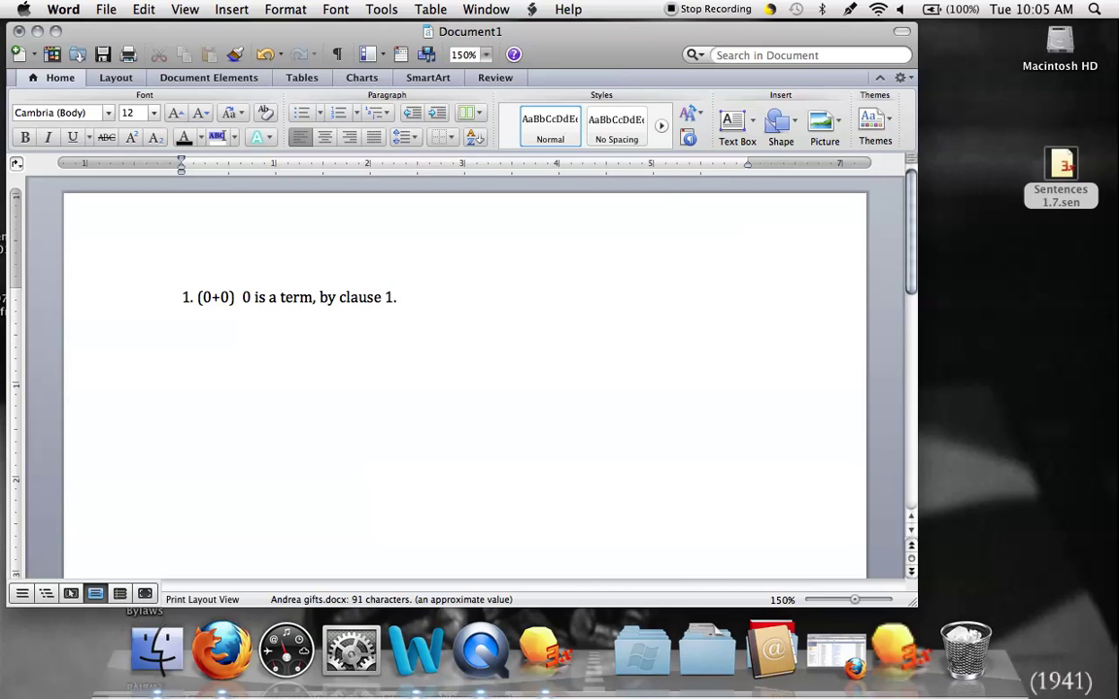
# Continue item 1 with "So (0+0) is a term by clause 2. Refers to 0.".
pyautogui.write('So (0+0) is a term by cluas')
pyautogui.press('BackSpace')
pyautogui.press('BackSpace')
pyautogui.press('BackSpace')
pyautogui.write('ause 2.')
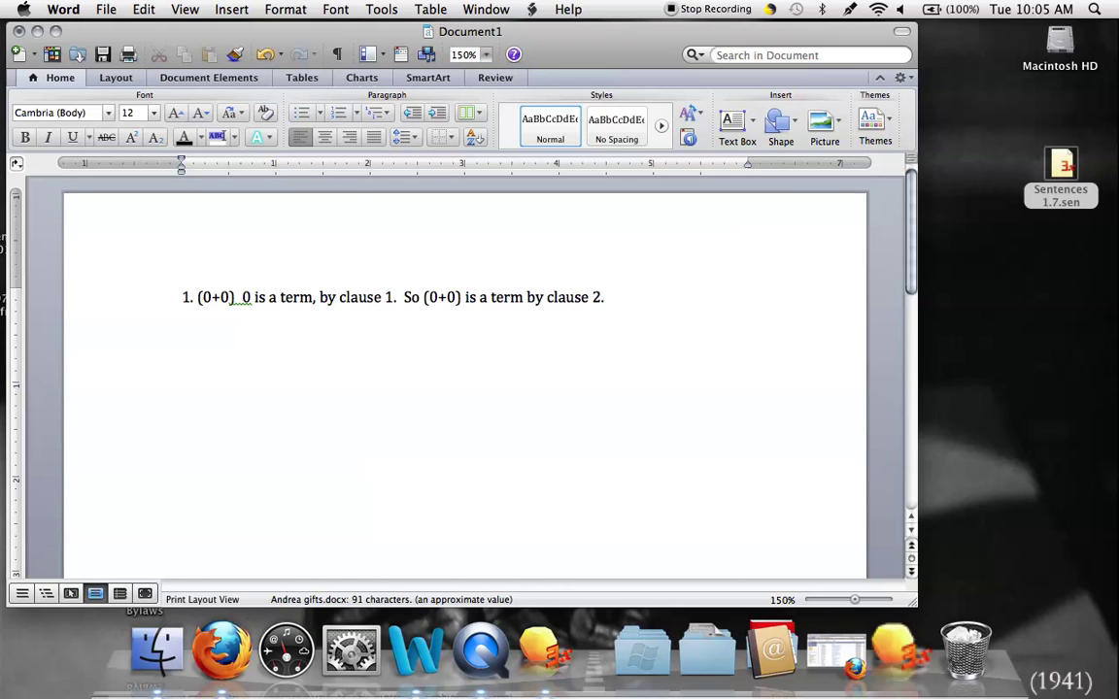
pyautogui.write('Refers to ')
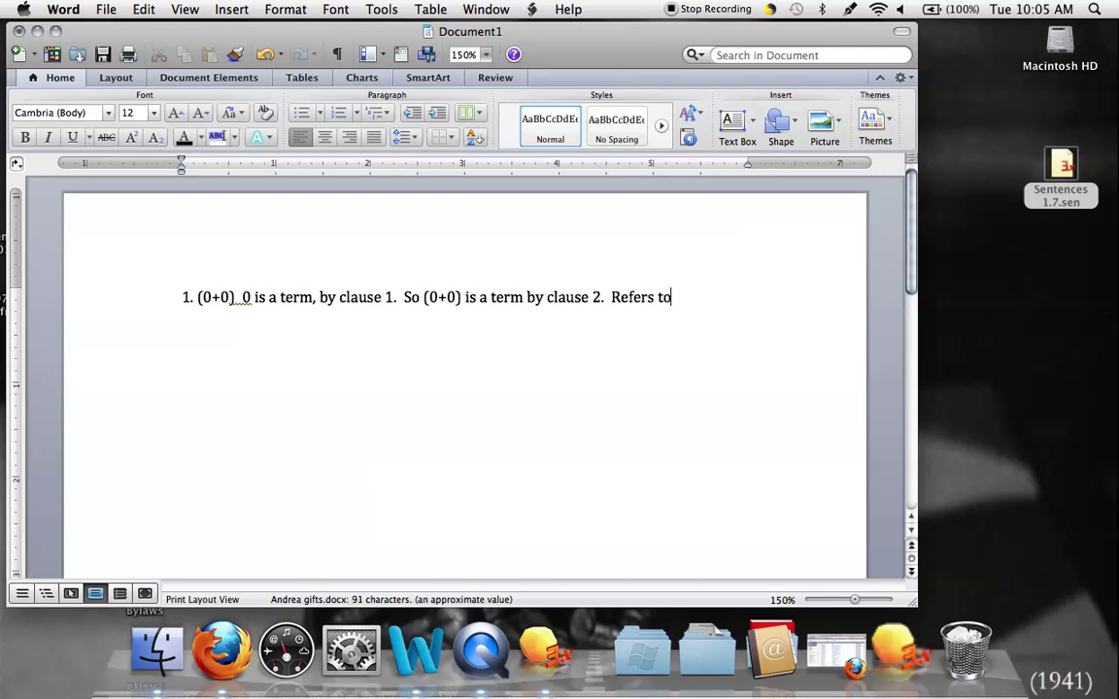
pyautogui.write('0.')
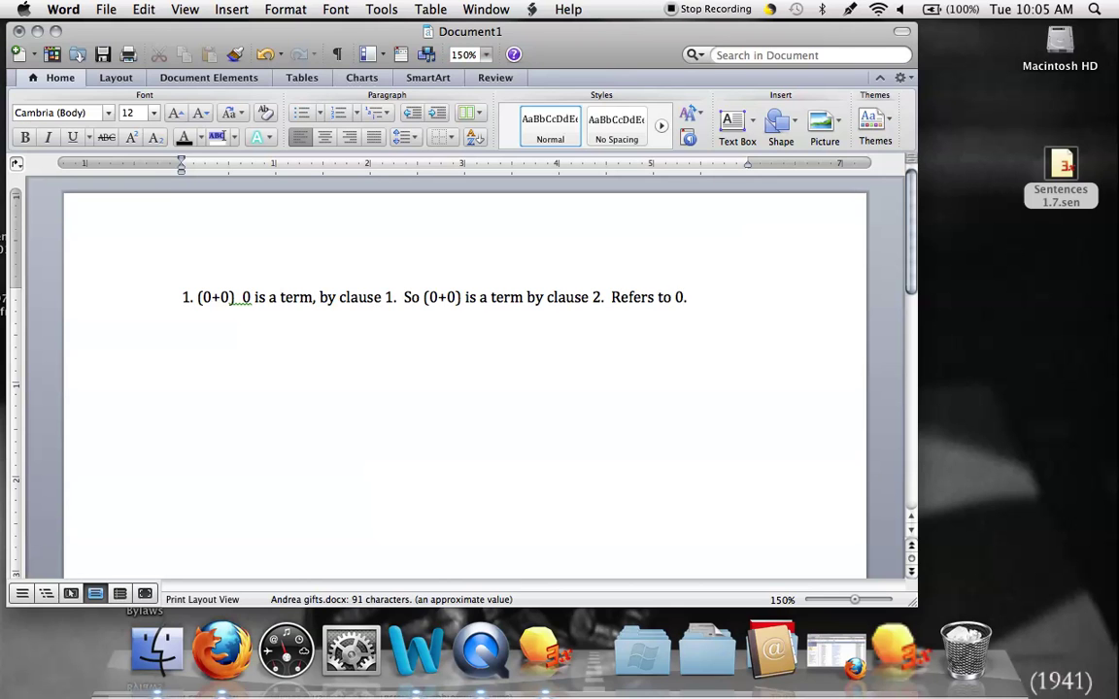
# Start item 2 on a new line and undo the automatic list numbering applied to item 1.
pyautogui.press('Return')
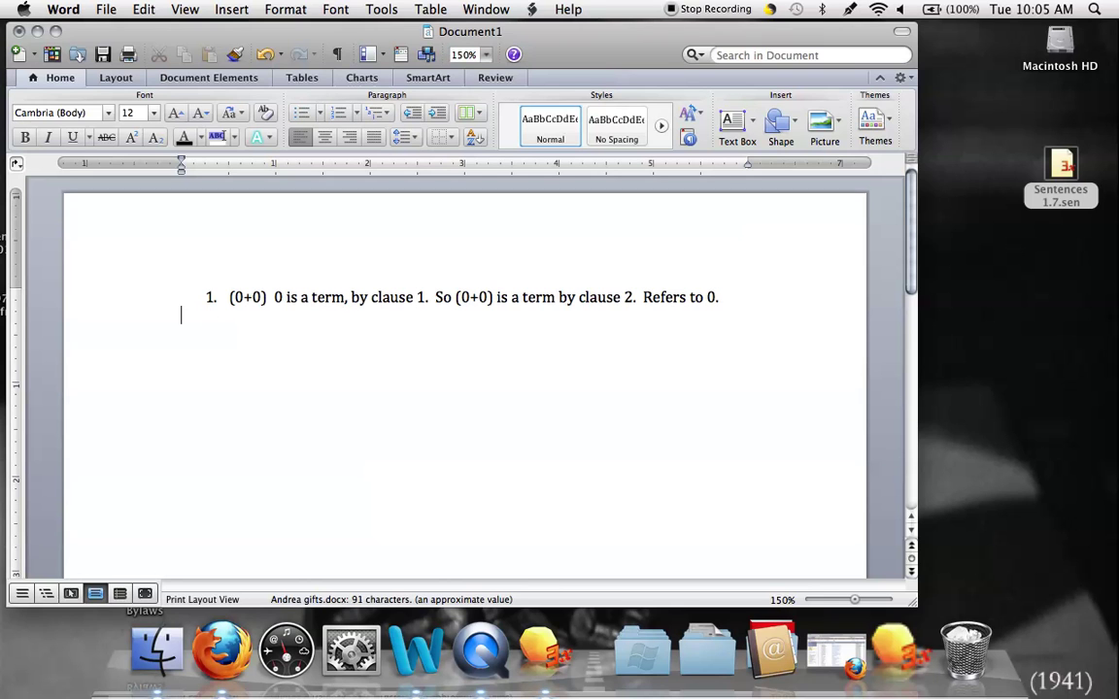
pyautogui.write('2.')
pyautogui.doubleClick(208, 298)
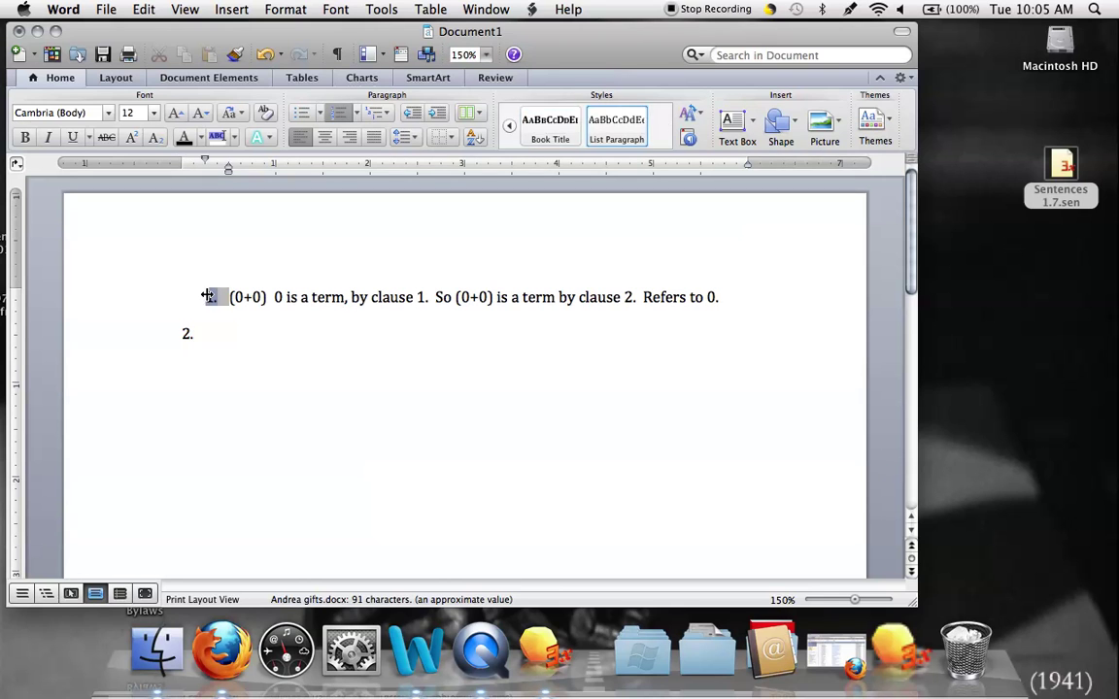
pyautogui.click(717, 524)
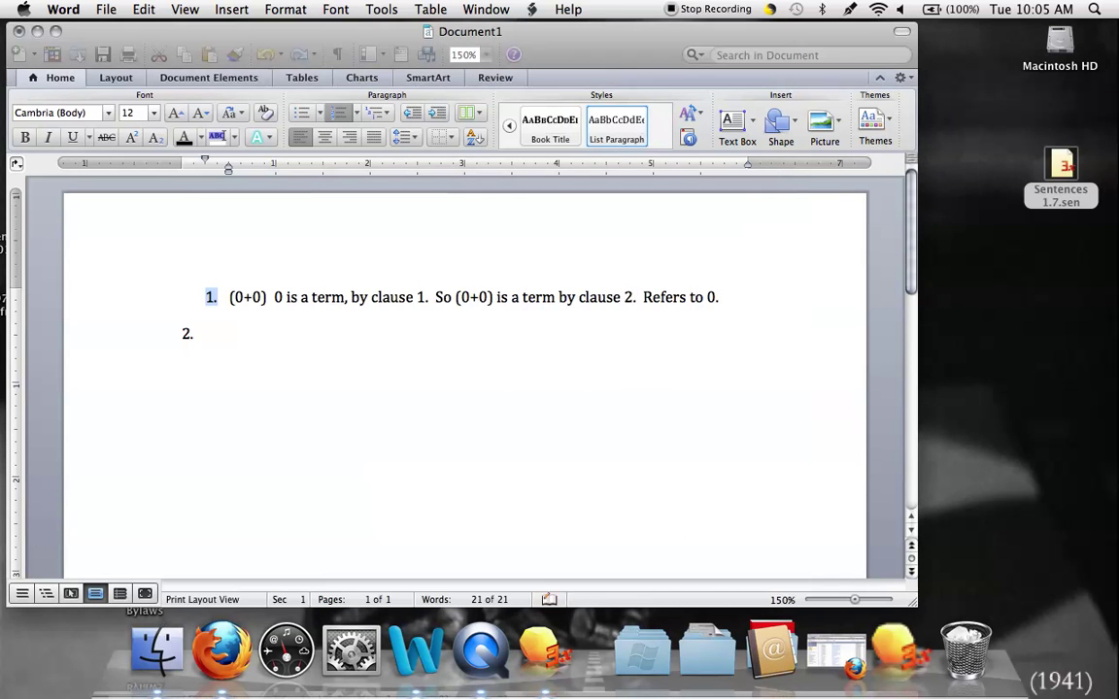
pyautogui.press('BackSpace')
pyautogui.press('BackSpace')
pyautogui.write('1.')
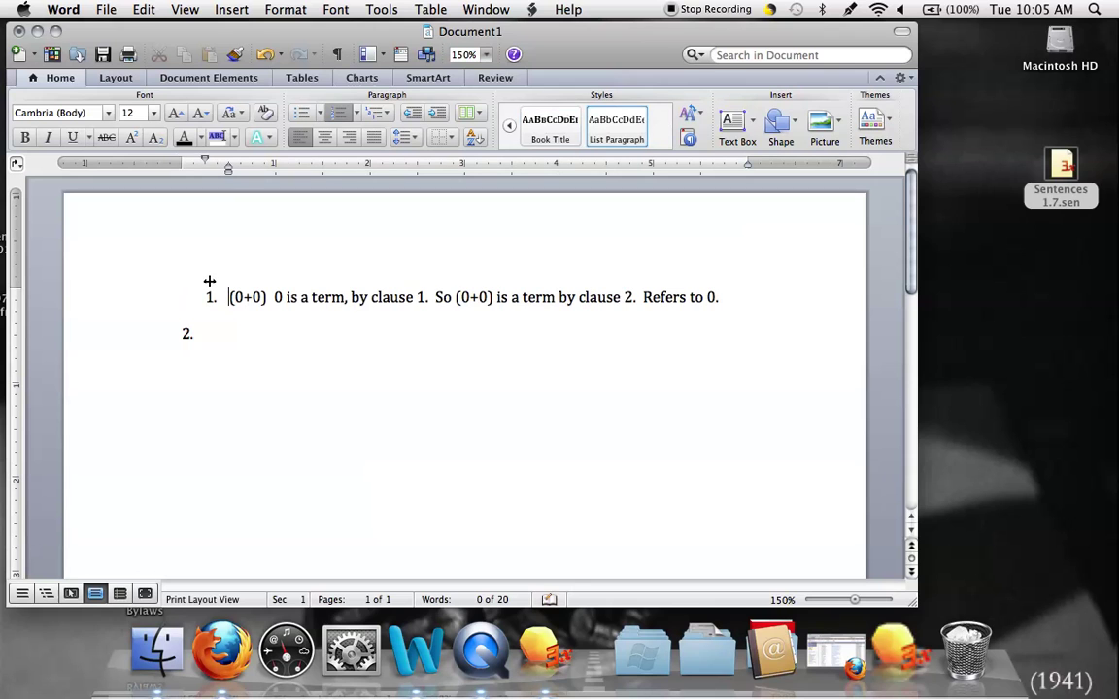
pyautogui.click(264, 54)
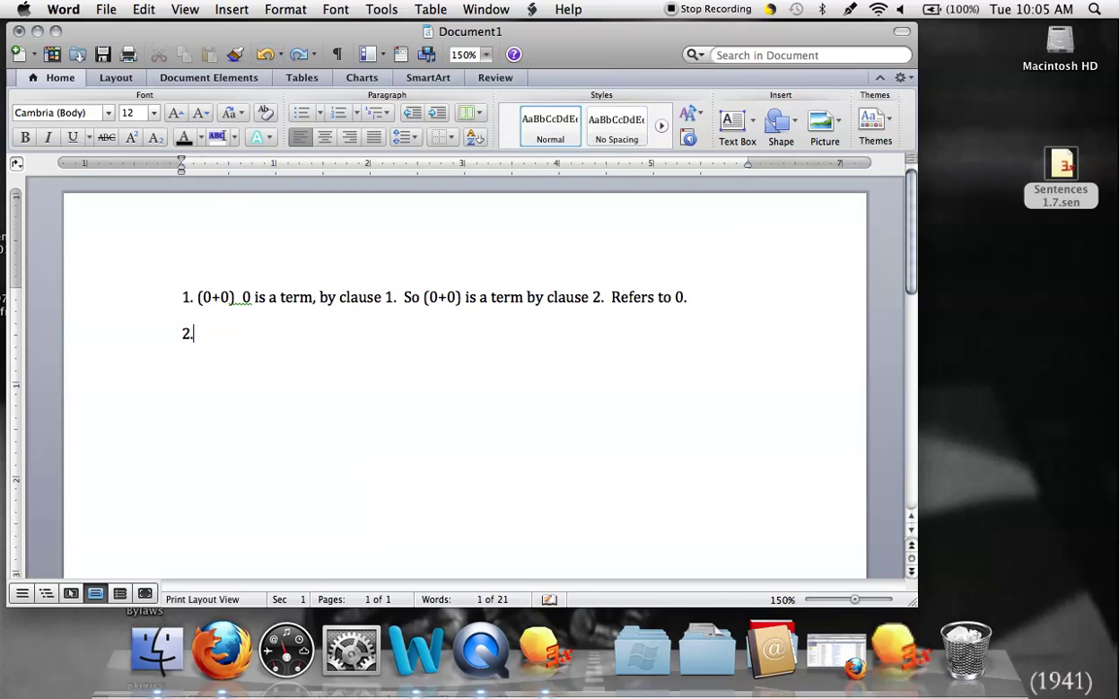
# Write "(0+(1x0)). 1 and 0 are terms: clause 1." as the beginning of item 2.
pyautogui.write('(0+(1x0))')
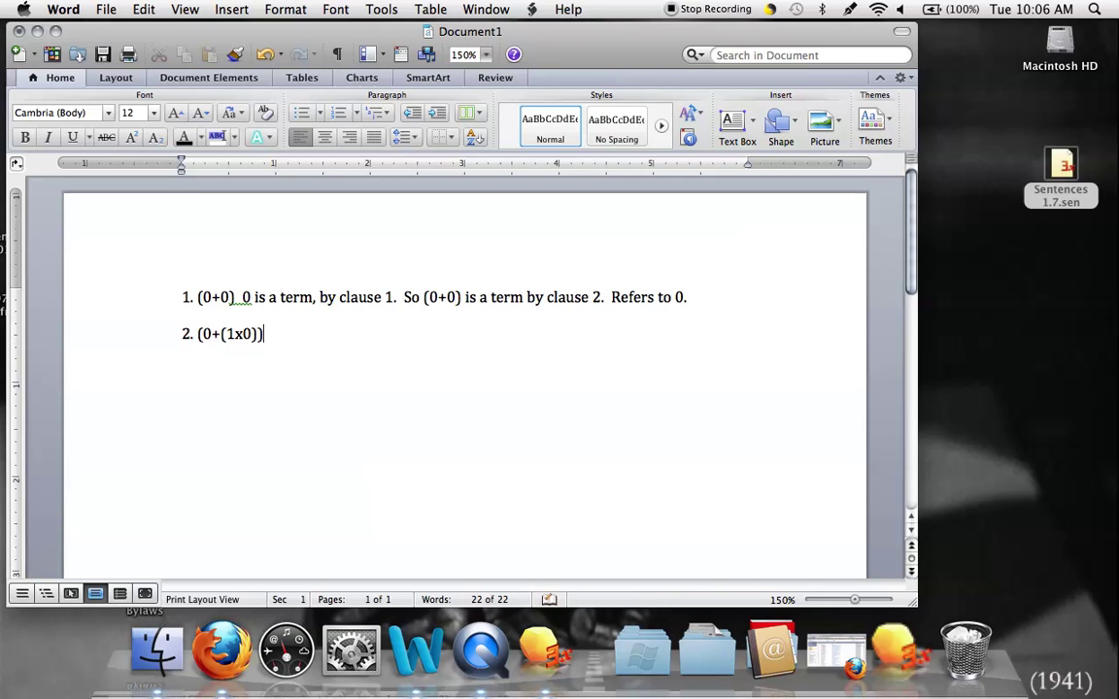
pyautogui.write('.')
pyautogui.write('1')
pyautogui.write(' and 0 ar')
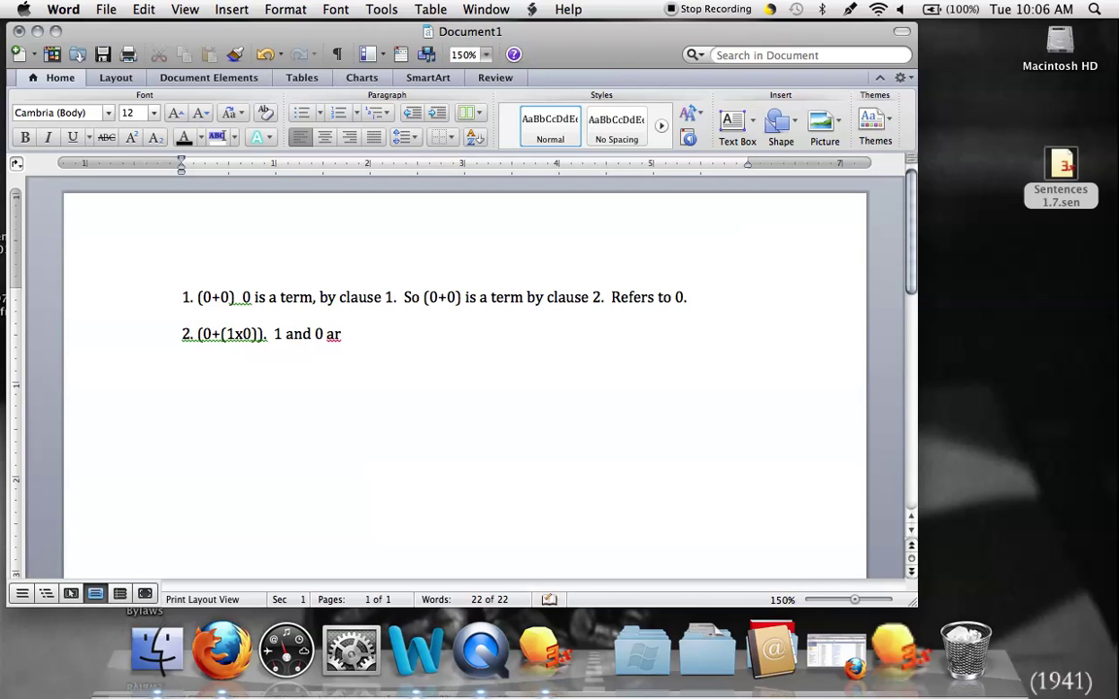
pyautogui.write('e terms: clause 1.')
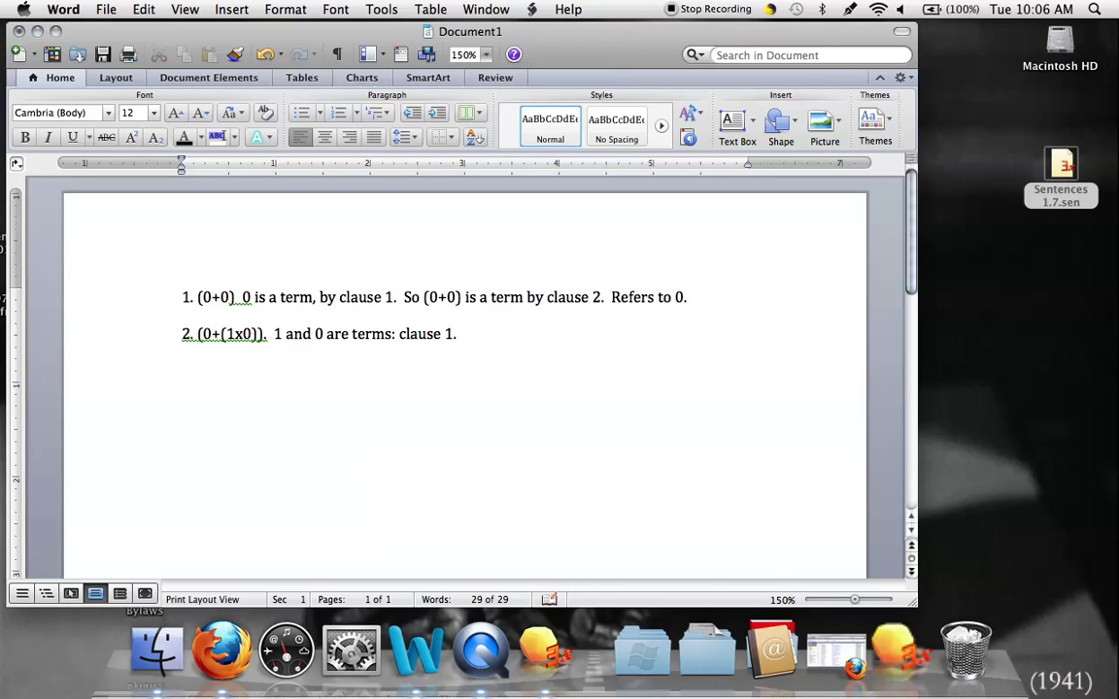
# Append "1x0 is a term by clause 2." to item 2.
pyautogui.doubleClick(239, 333)
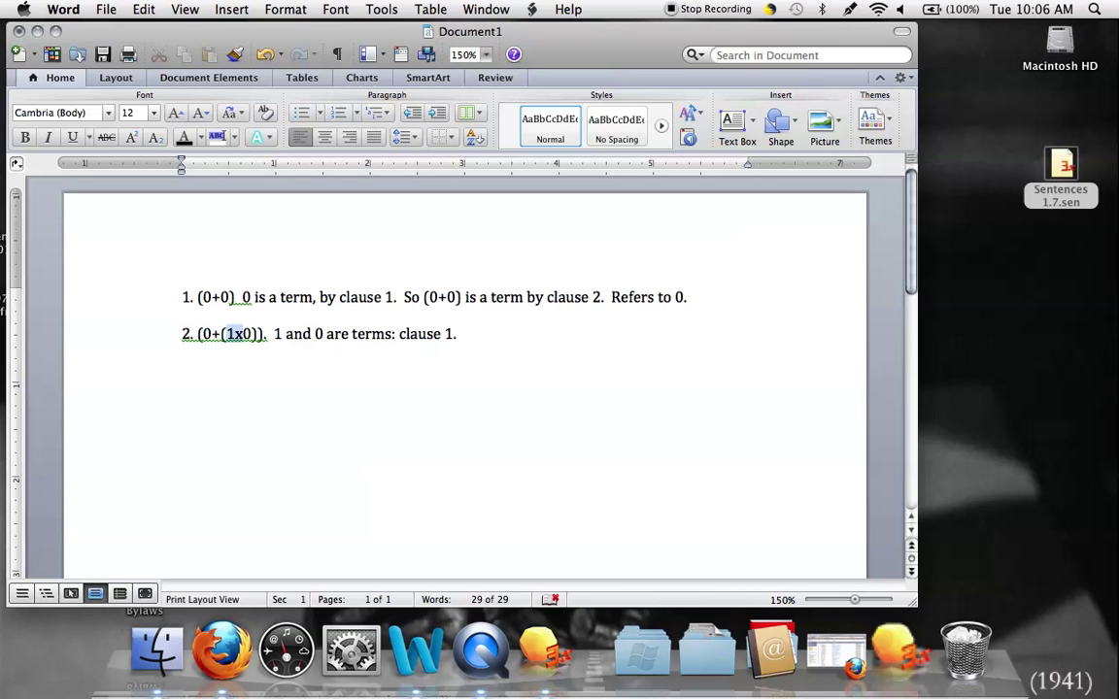
pyautogui.click(461, 333)
pyautogui.write('1x')
pyautogui.write('0 is aterm')
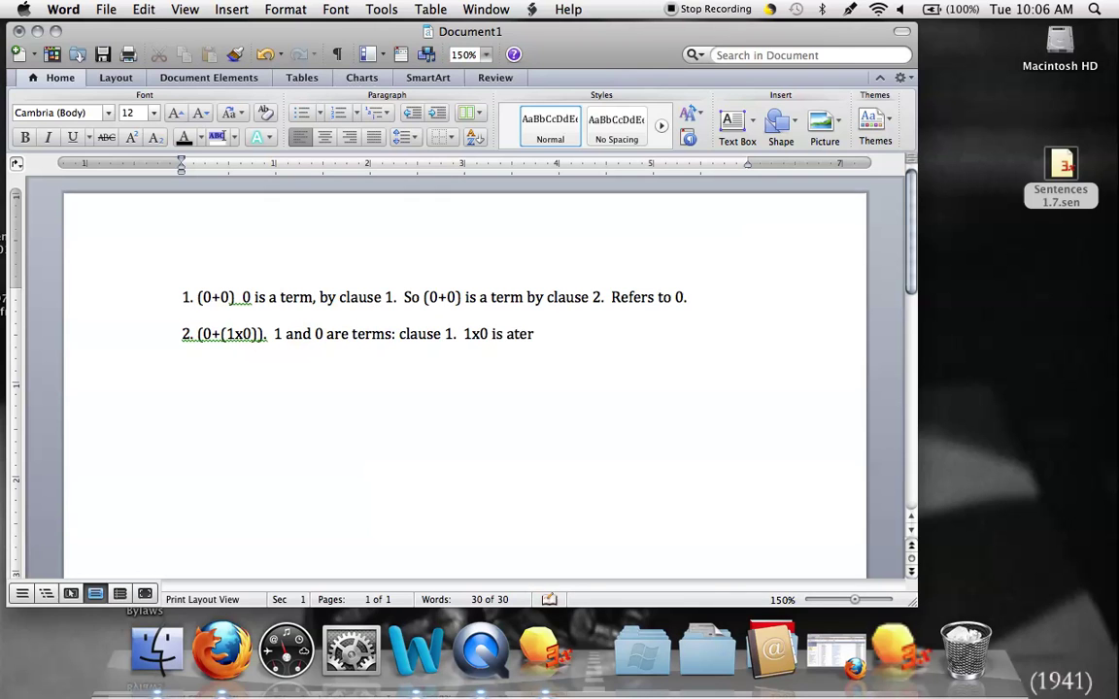
pyautogui.press('BackSpace')
pyautogui.press('BackSpace')
pyautogui.press('BackSpace')
pyautogui.press('BackSpace')
pyautogui.write('term by clause')
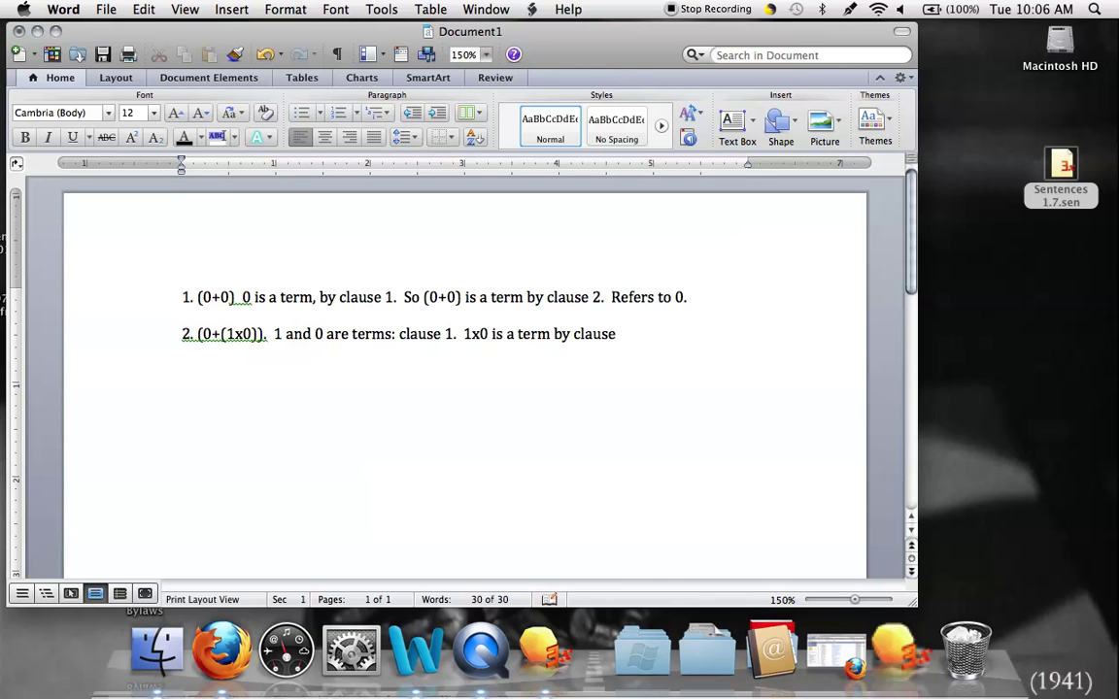
pyautogui.write(' 2.')
# Copy the expression 0+(1x0)) from item 2 to its end and follow it with "is a term by clause 2.".
pyautogui.moveTo(271, 333); pyautogui.dragTo(198, 335)
pyautogui.press('cmd+c')
pyautogui.press('End')
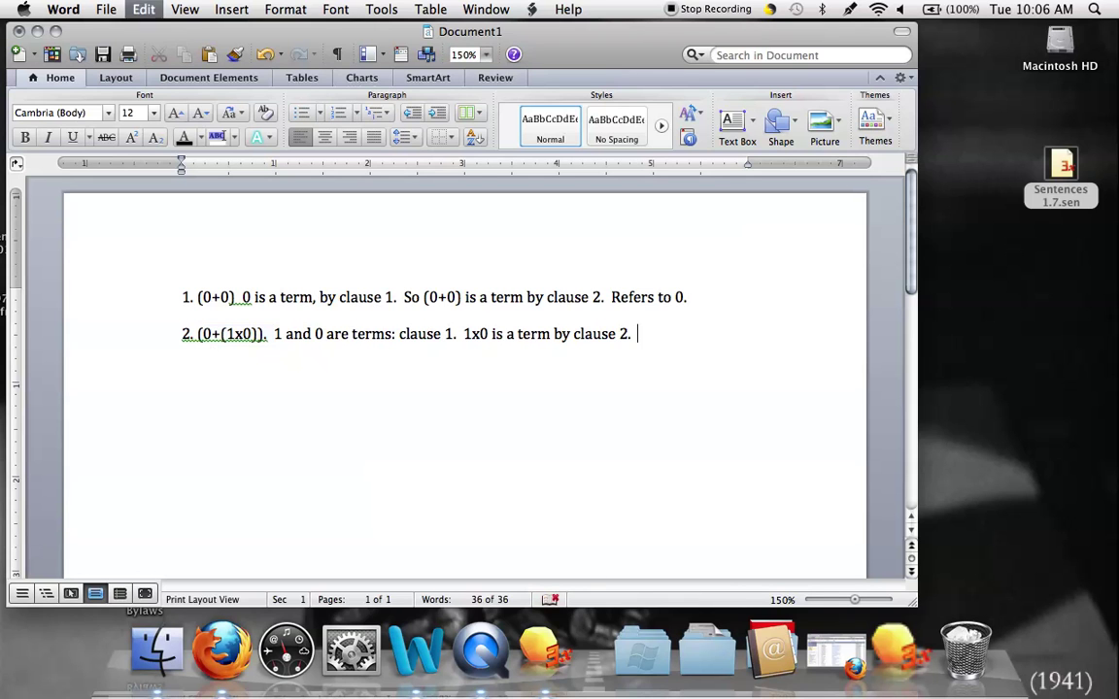
pyautogui.press('super+v')
pyautogui.write('is a term by clause 2.')
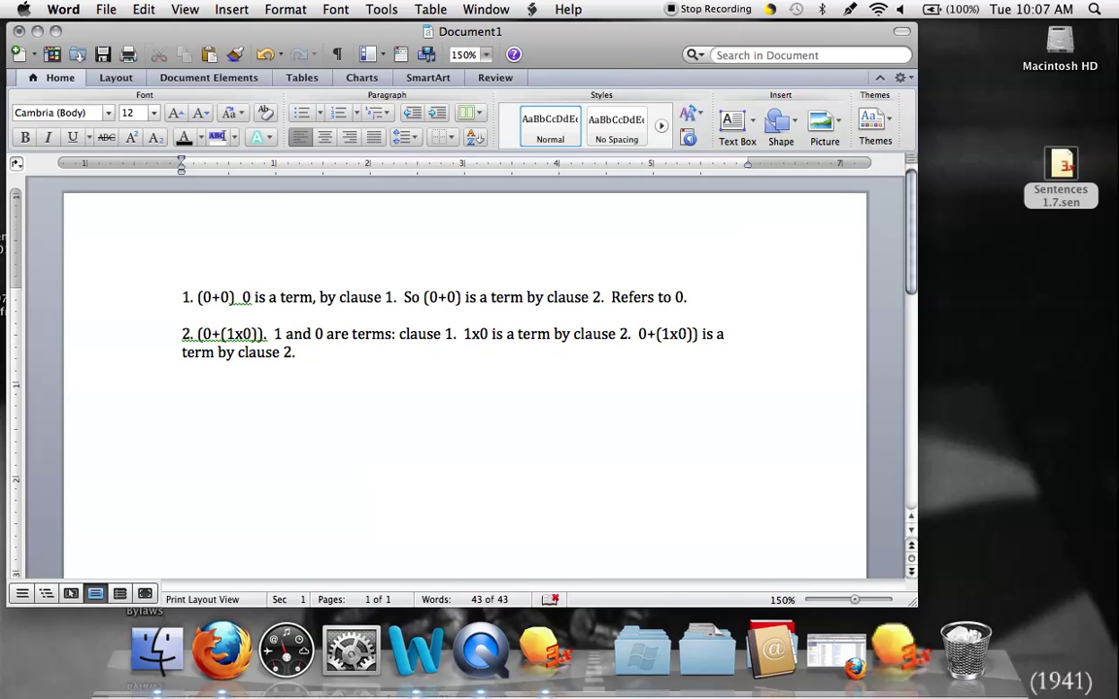
# Append "Refer:" to the end of item 2.
pyautogui.write('Reger')
pyautogui.press('BackSpace')
pyautogui.write('fer:')
# Save the document to the Desktop as Solution 1.20 in Plain Text (.txt) format, keeping the default Mac OS text encoding.
pyautogui.click(110, 11)
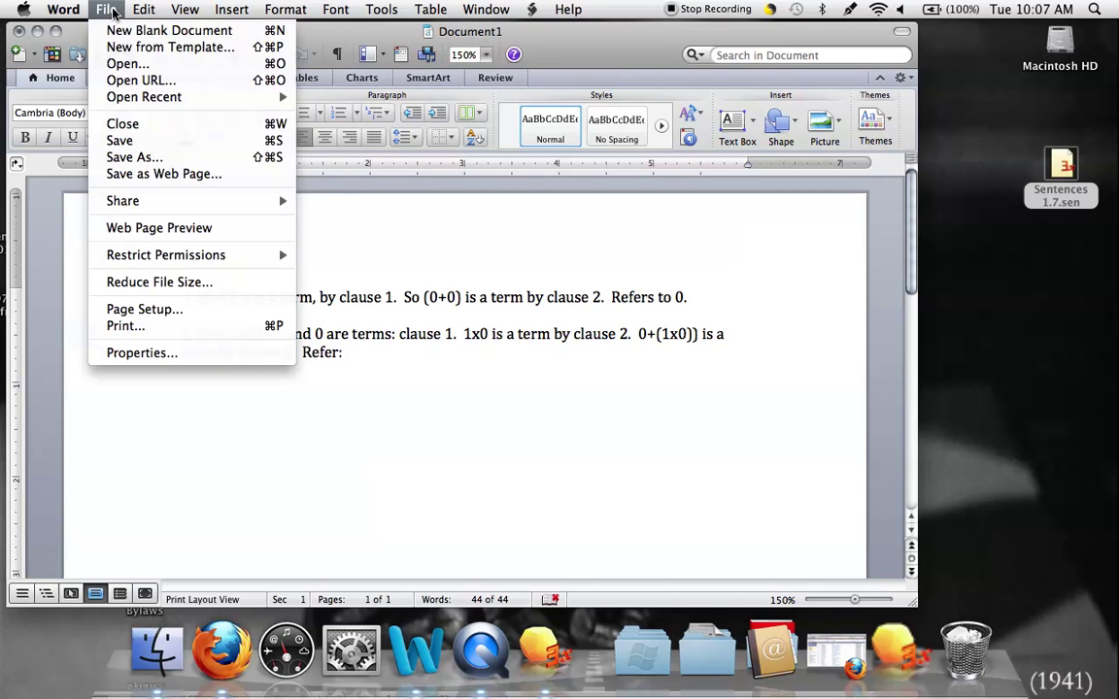
pyautogui.click(134, 156)
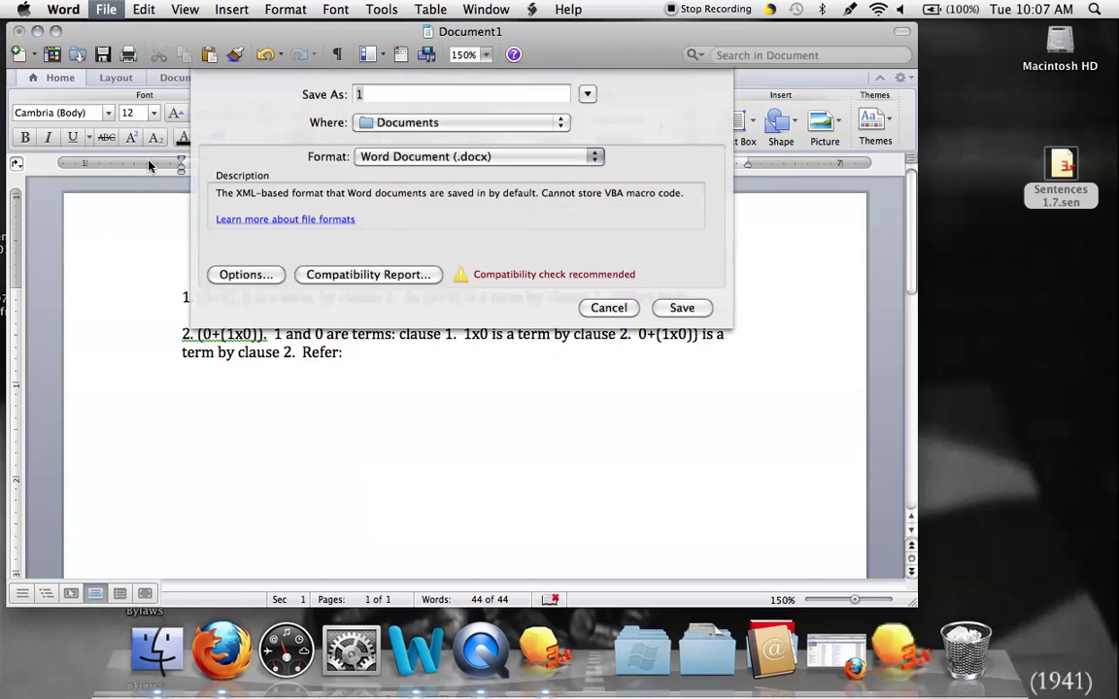
pyautogui.click(375, 133)
pyautogui.click(386, 182)
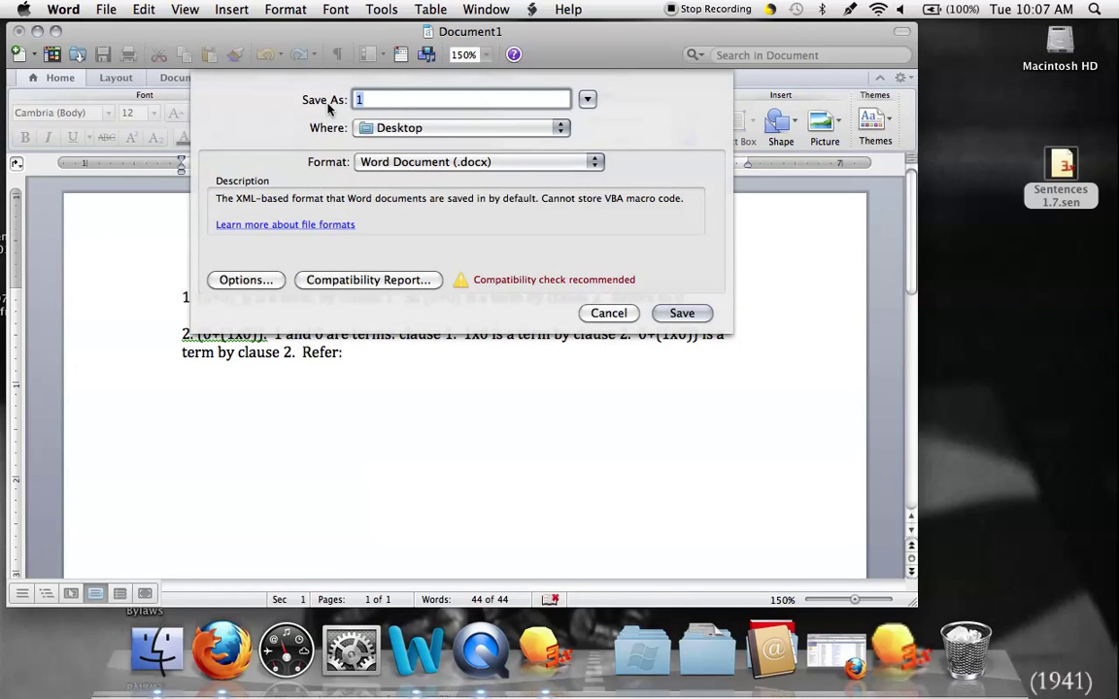
pyautogui.write('Solution 1.20')
pyautogui.click(353, 167)
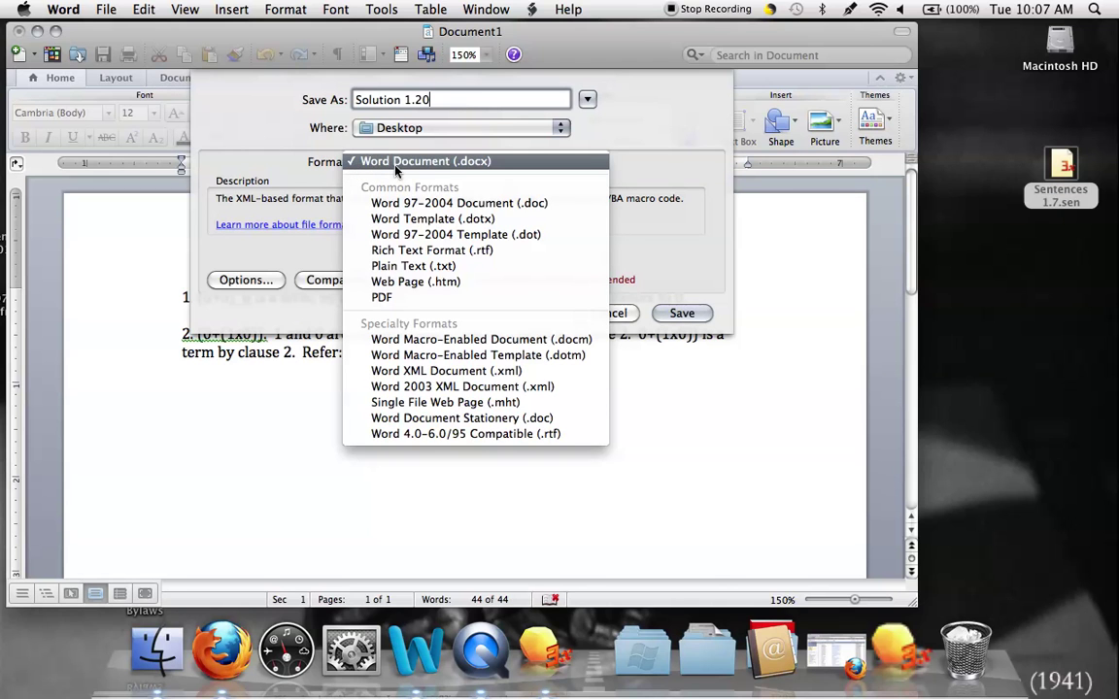
pyautogui.click(416, 266)
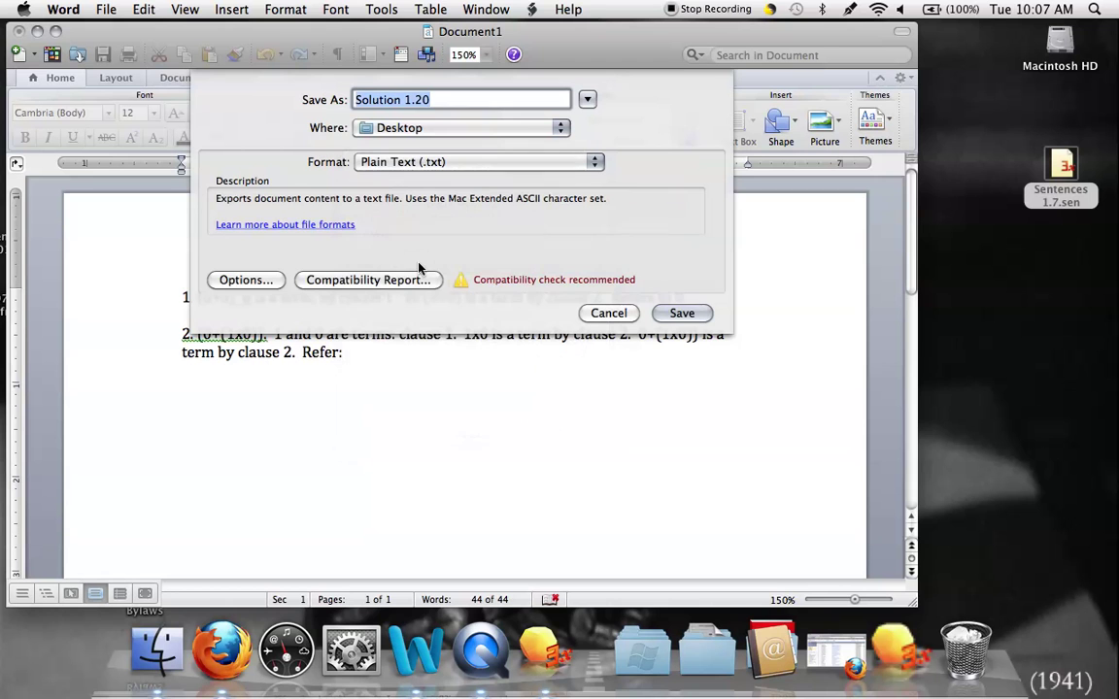
pyautogui.click(681, 313)
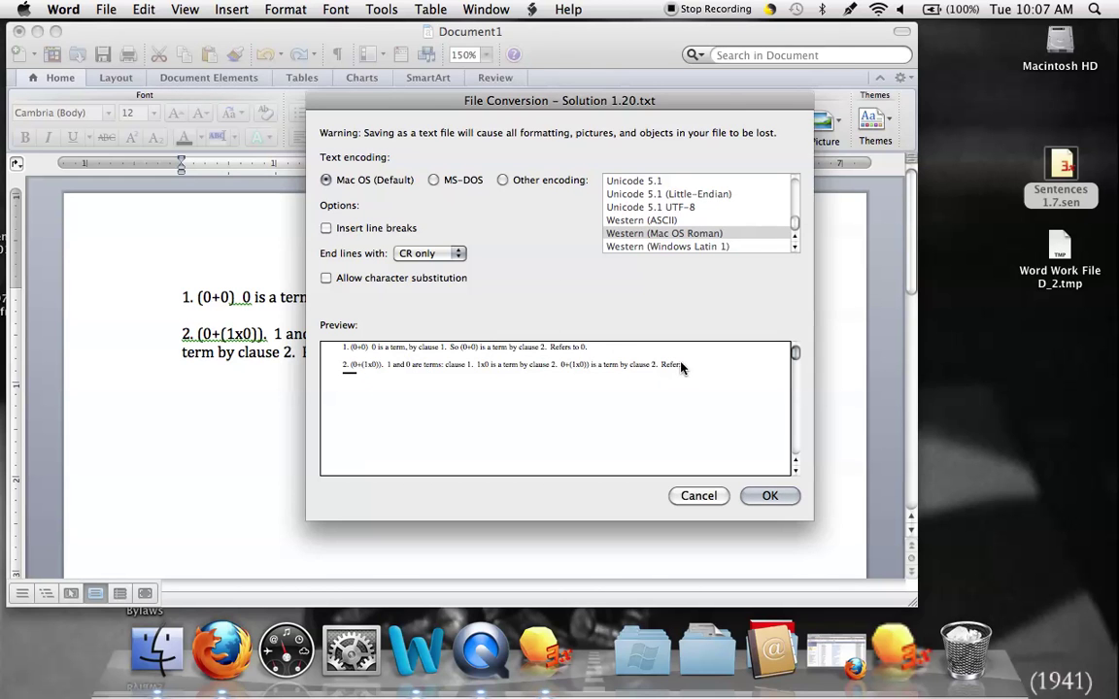
pyautogui.click(769, 496)
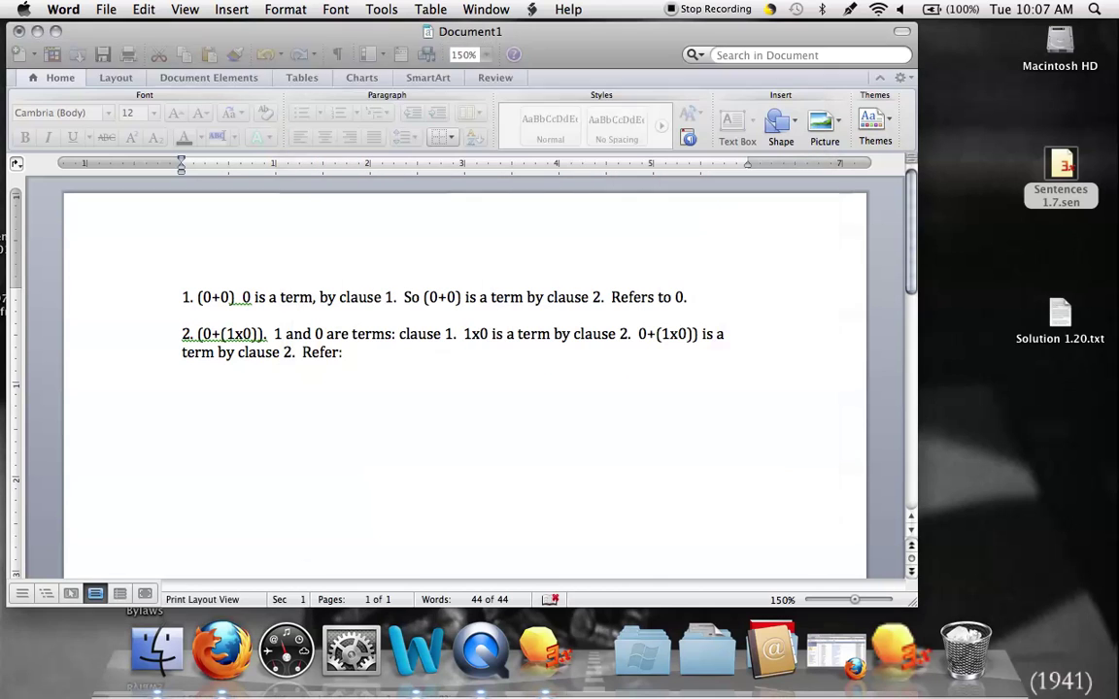
# Move the Solution 1.20 file closer beneath the Sentences 1.7 file on the desktop, and return to the Word document.
pyautogui.moveTo(1059, 316); pyautogui.dragTo(1030, 268)
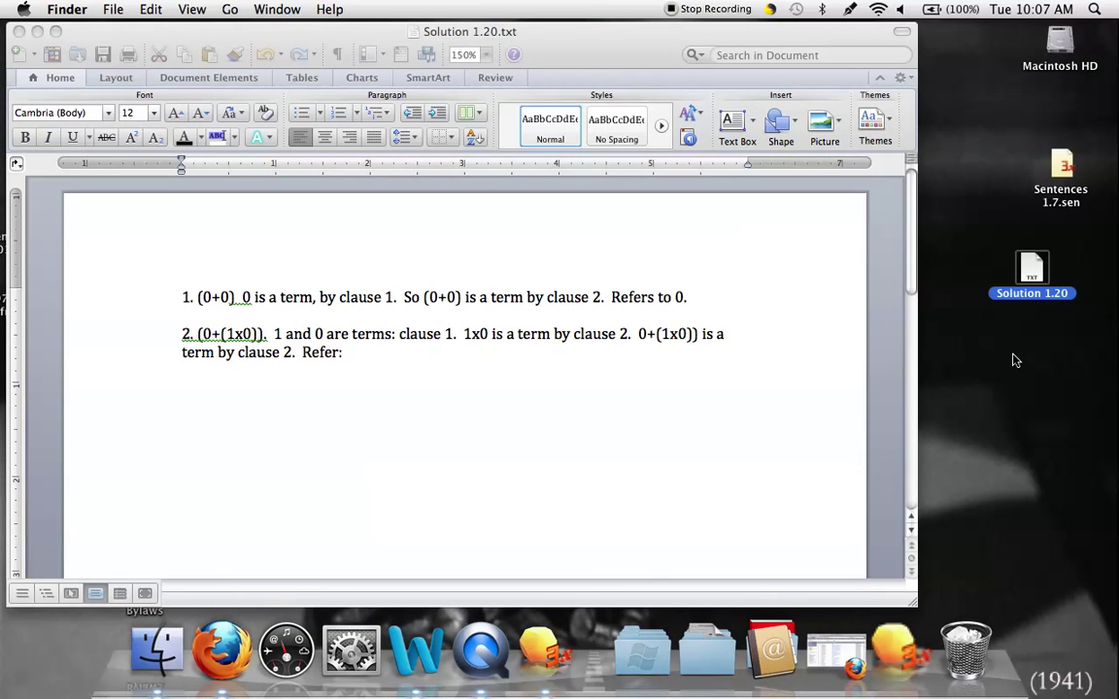
pyautogui.click(189, 271)
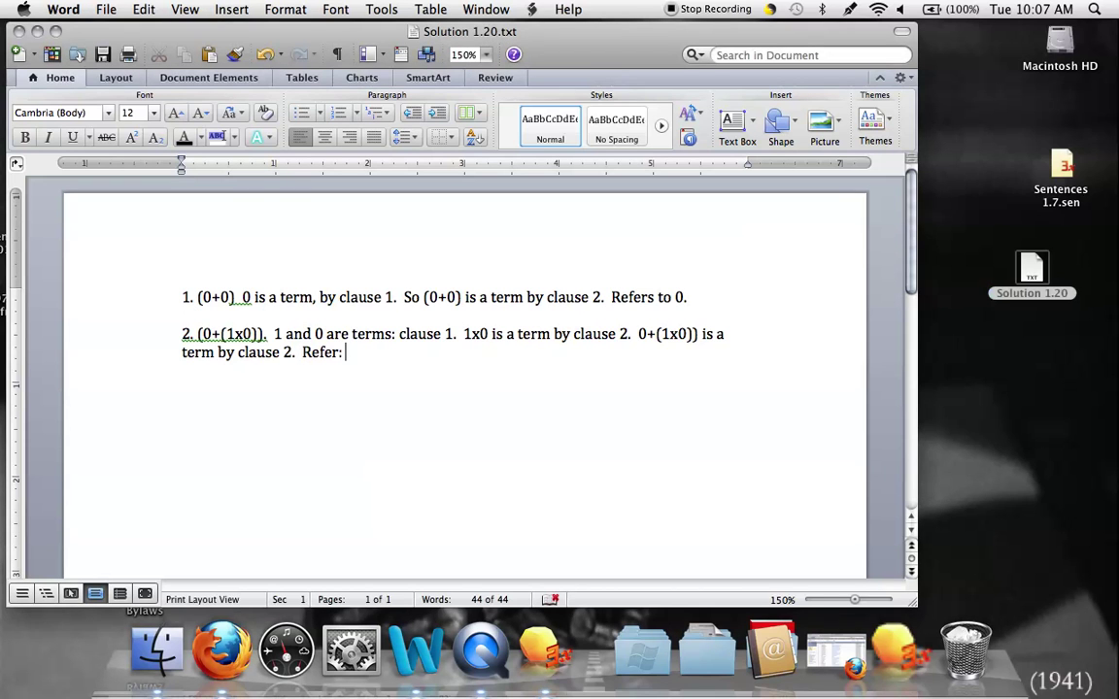